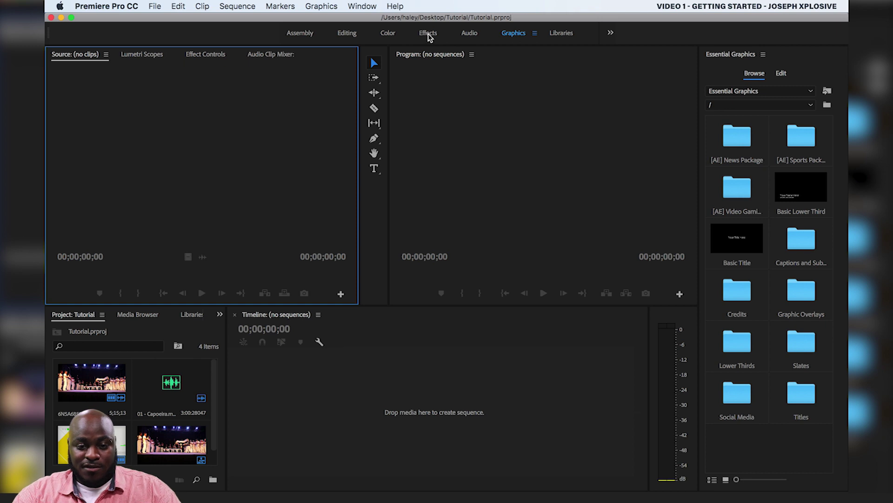
# Look through the Effects, Color and Audio workspaces and settle on the Editing workspace.
pyautogui.click(428, 33)
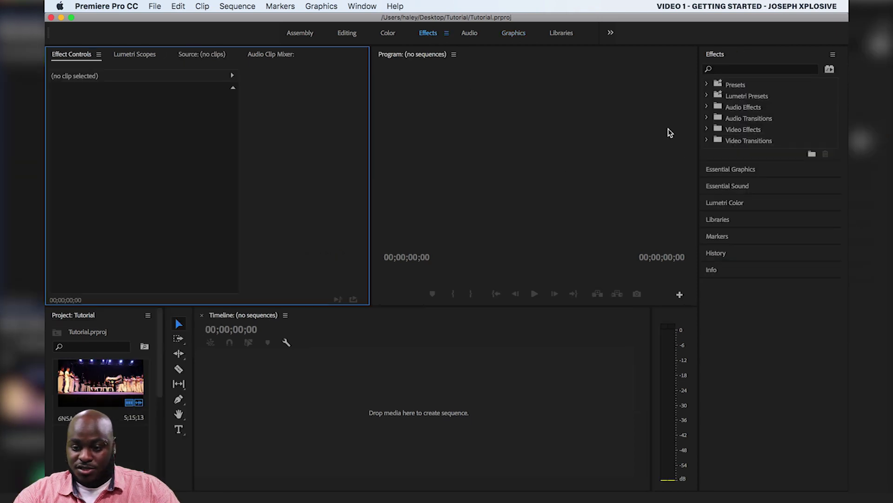
pyautogui.click(735, 69)
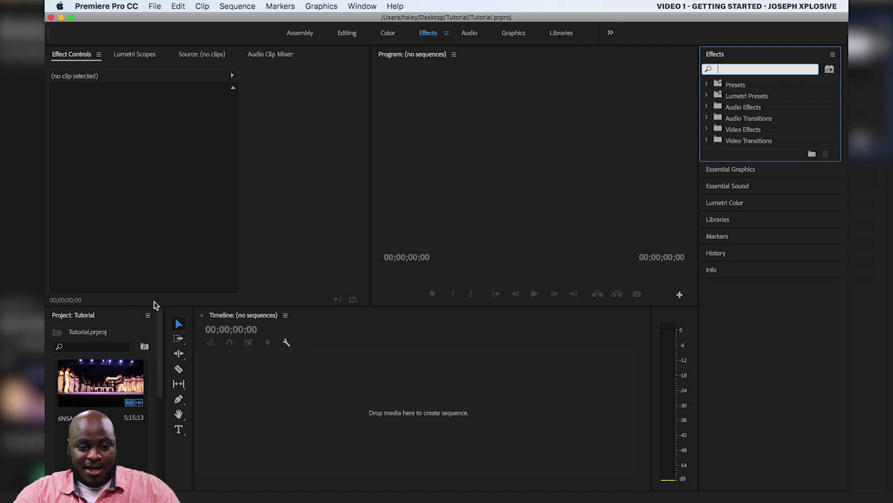
pyautogui.click(348, 35)
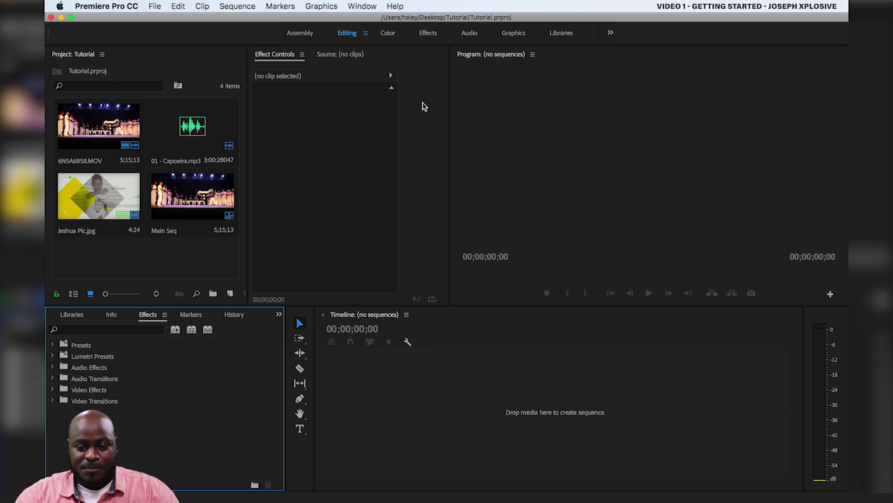
pyautogui.click(389, 33)
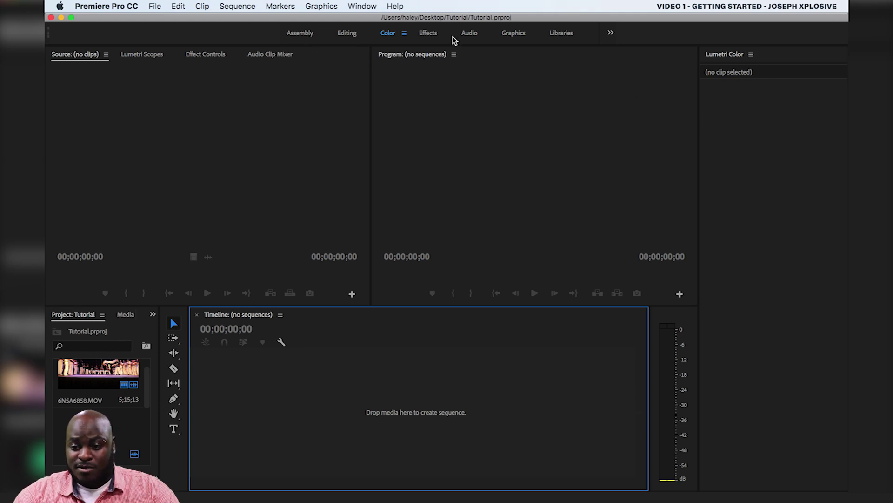
pyautogui.click(469, 33)
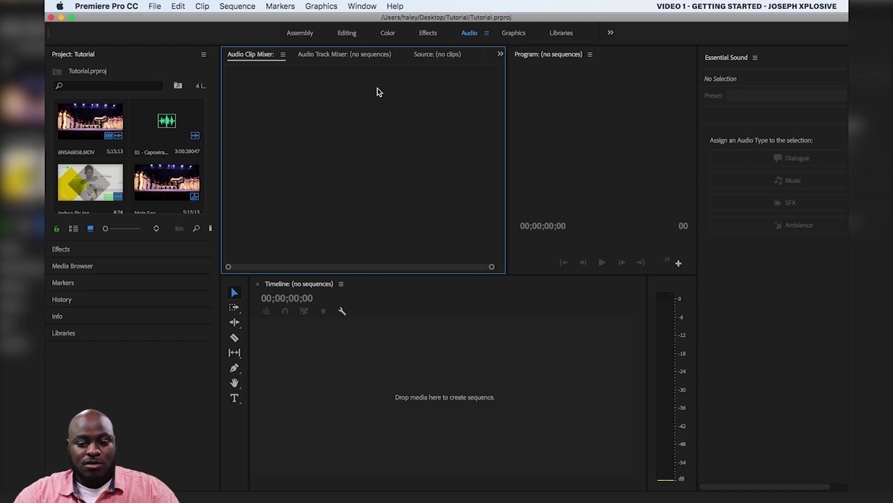
pyautogui.click(347, 33)
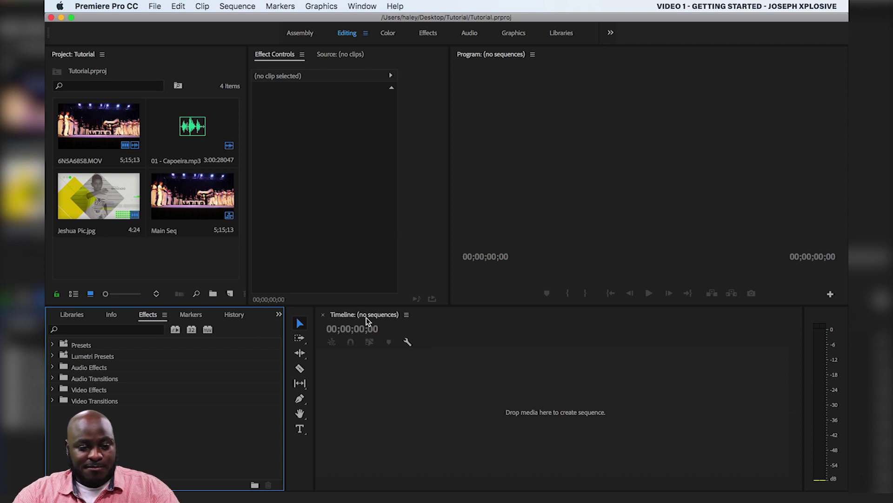
# Open the Main Seq sequence in the timeline.
pyautogui.doubleClick(219, 188)
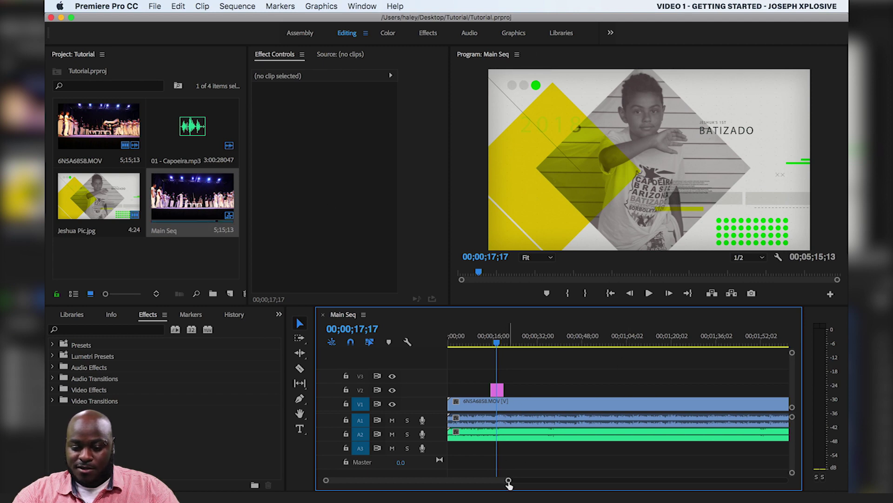
pyautogui.moveTo(508, 484); pyautogui.dragTo(489, 484)
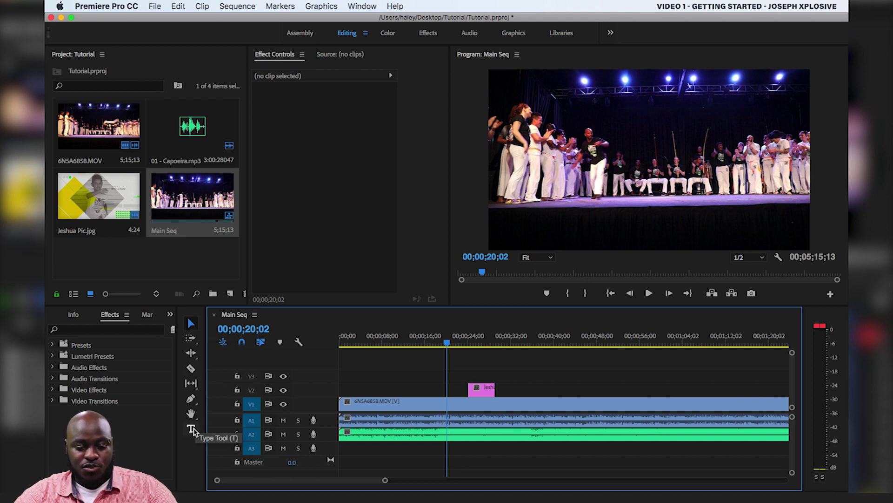
# Try out the Razor and Type tools and return to the Selection tool.
pyautogui.click(191, 370)
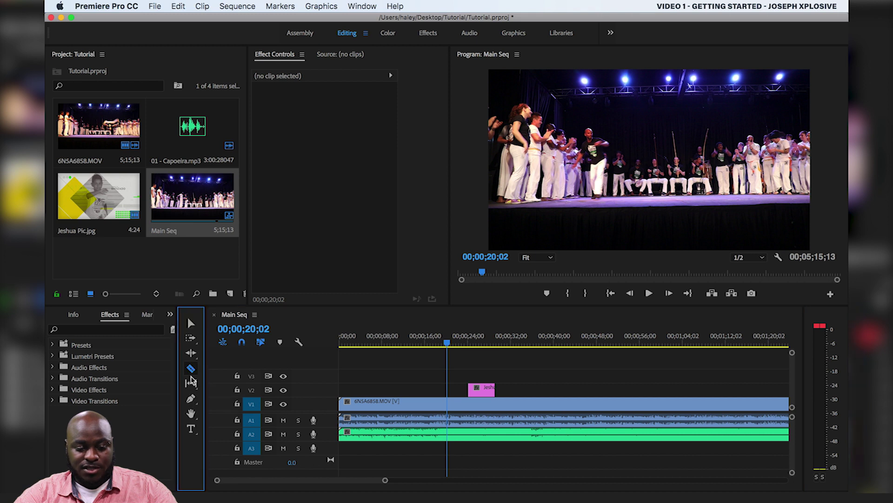
pyautogui.click(191, 429)
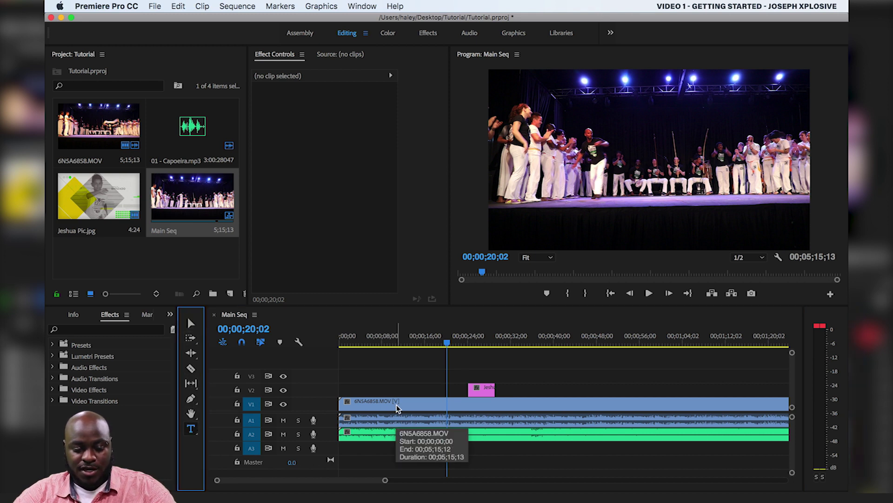
pyautogui.press('v')
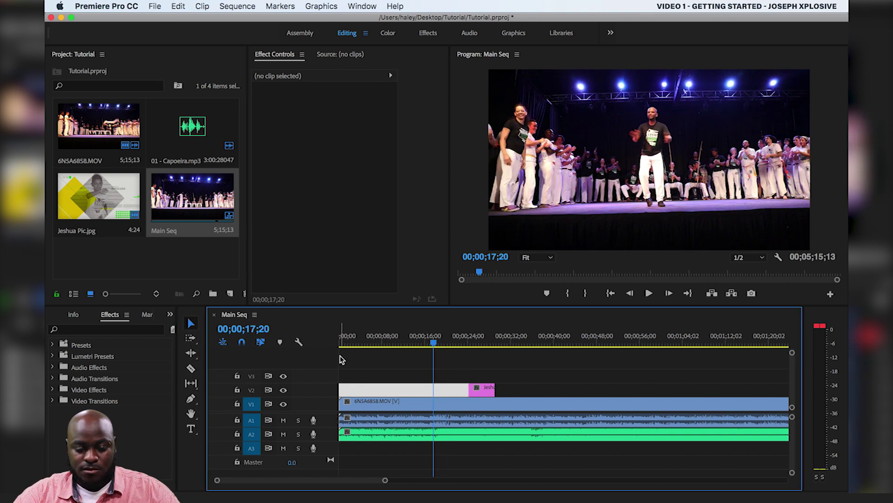
# Select the still picture clip on V2 and move it earlier so that it ends at 00;00;25;26.
pyautogui.click(359, 358)
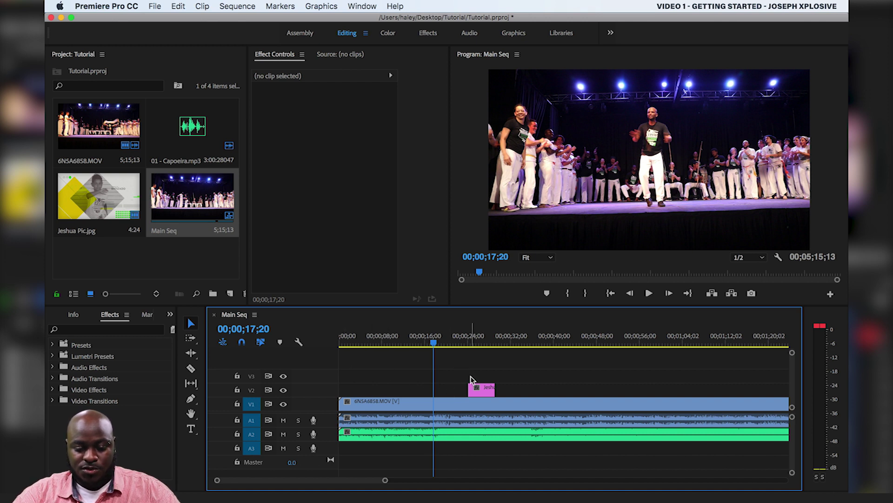
pyautogui.moveTo(461, 374); pyautogui.dragTo(512, 392)
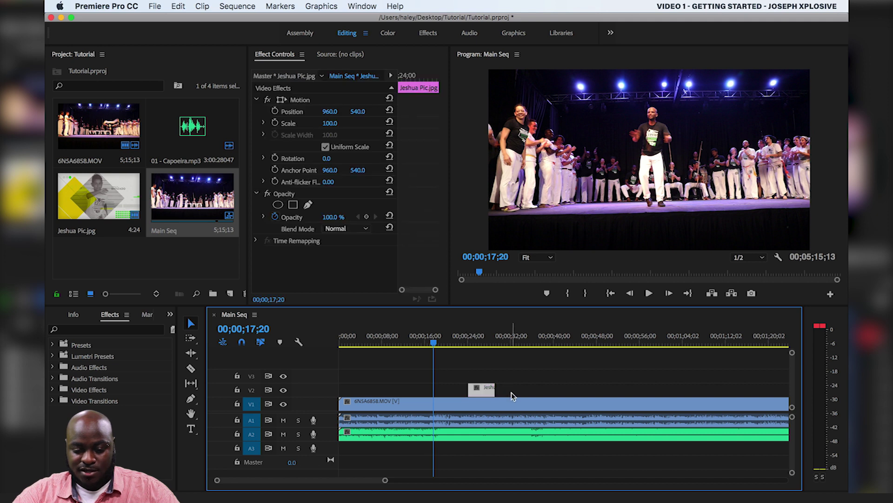
pyautogui.click(485, 344)
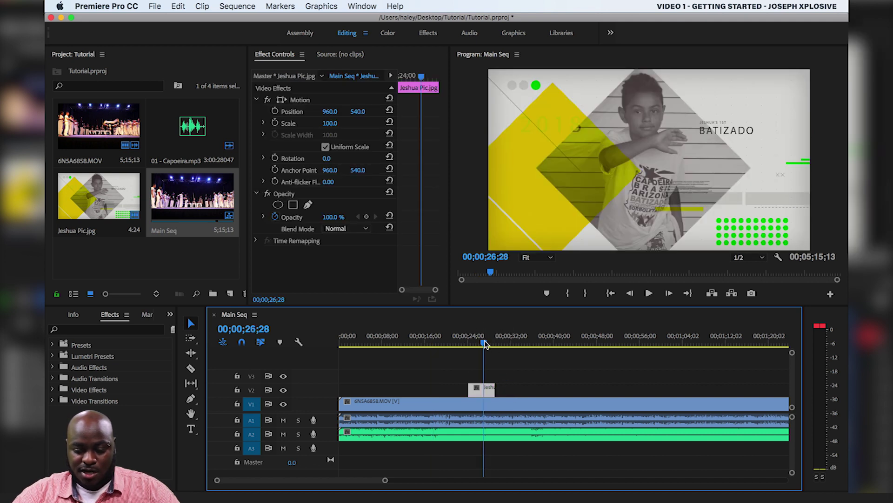
pyautogui.moveTo(485, 344); pyautogui.dragTo(557, 393)
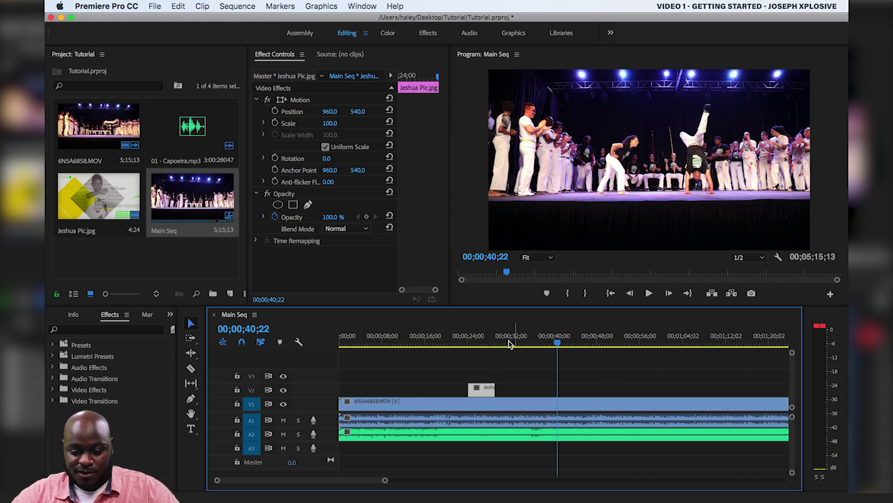
pyautogui.click(485, 340)
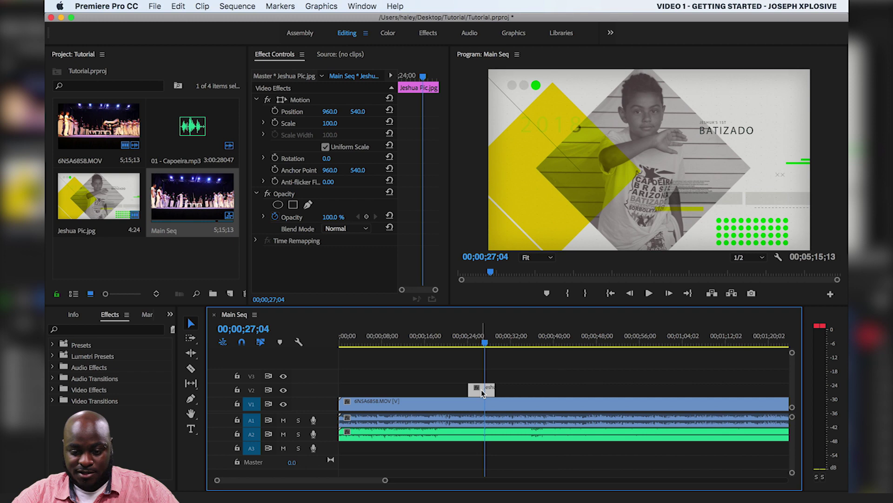
pyautogui.moveTo(485, 344); pyautogui.dragTo(478, 345)
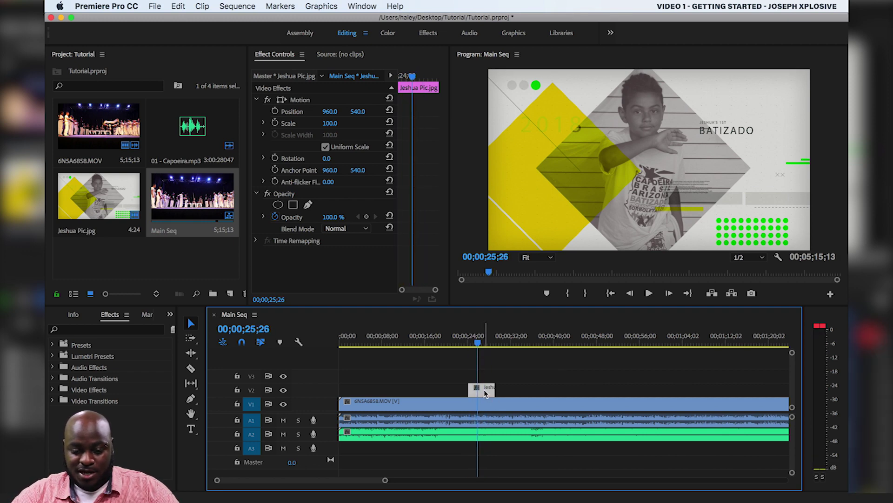
pyautogui.moveTo(483, 387)
pyautogui.mouseDown()
pyautogui.moveTo(552, 390)
pyautogui.moveTo(468, 387)
pyautogui.mouseUp()
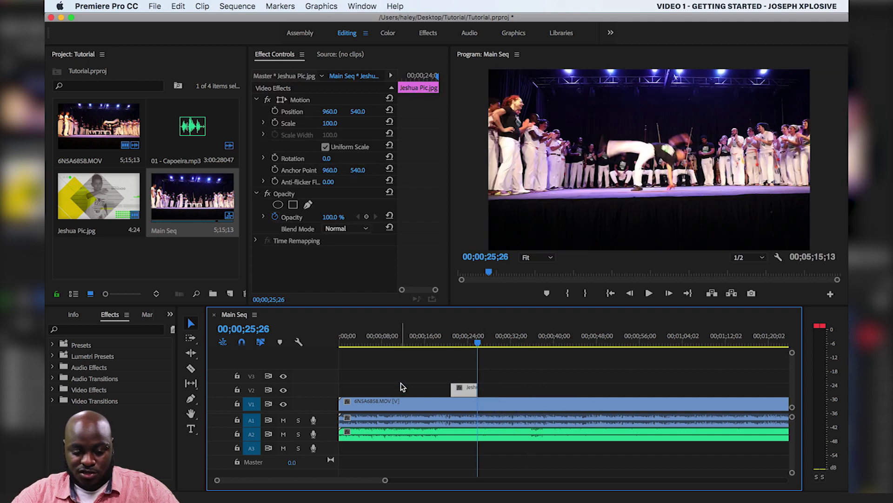
# Select all clips in the timeline and shift them together about 7 seconds later.
pyautogui.moveTo(401, 383); pyautogui.dragTo(493, 457)
pyautogui.moveTo(343, 345)
pyautogui.mouseDown()
pyautogui.moveTo(367, 352)
pyautogui.moveTo(340, 345)
pyautogui.mouseUp()
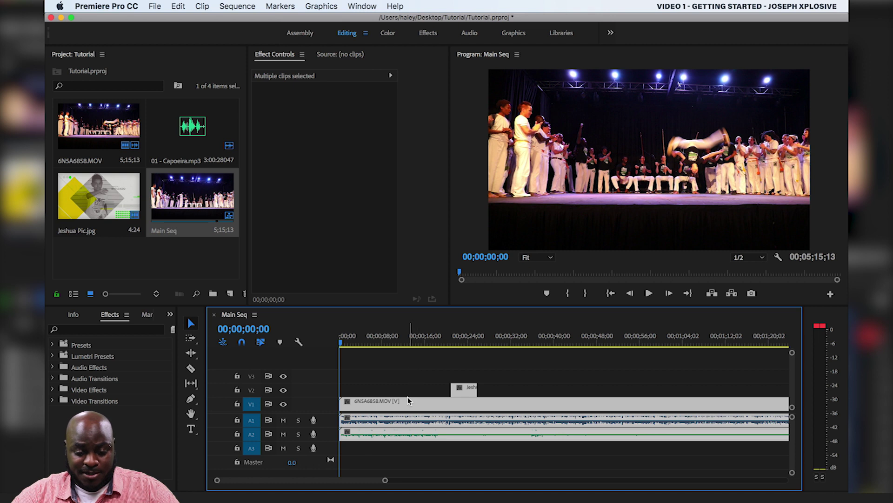
pyautogui.moveTo(389, 403); pyautogui.dragTo(421, 403)
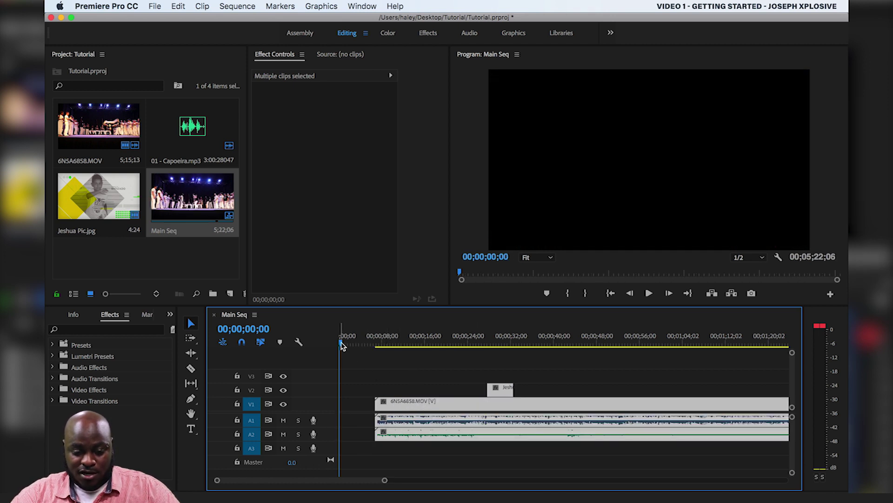
# Shift all selected clips so they start at 00;00;00;16, play the sequence briefly and deselect the clips.
pyautogui.moveTo(341, 345)
pyautogui.mouseDown()
pyautogui.moveTo(391, 346)
pyautogui.moveTo(342, 357)
pyautogui.mouseUp()
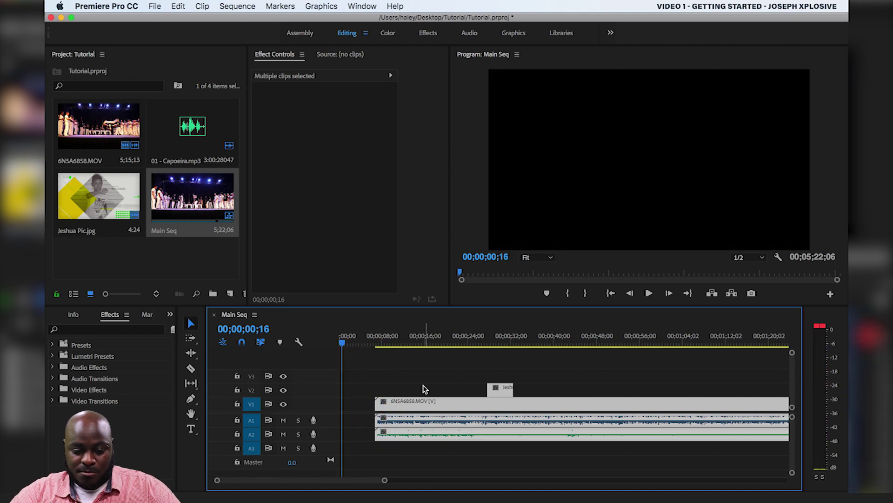
pyautogui.moveTo(417, 404); pyautogui.dragTo(382, 404)
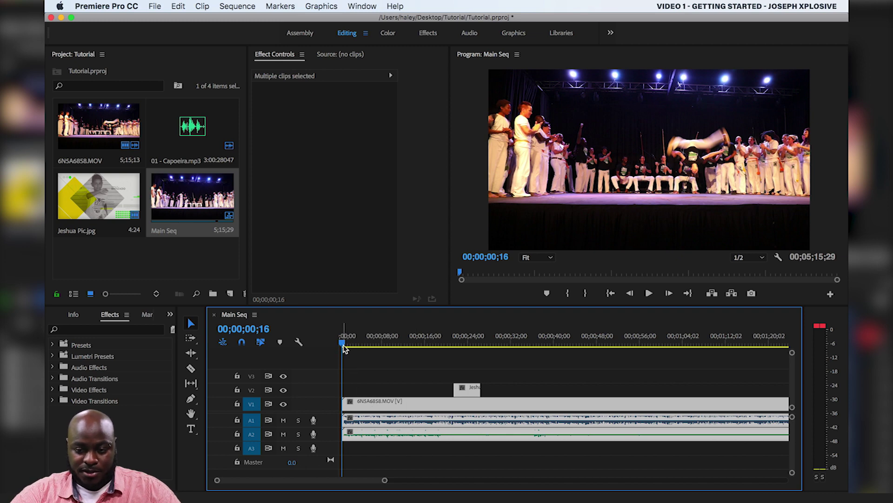
pyautogui.press('space')
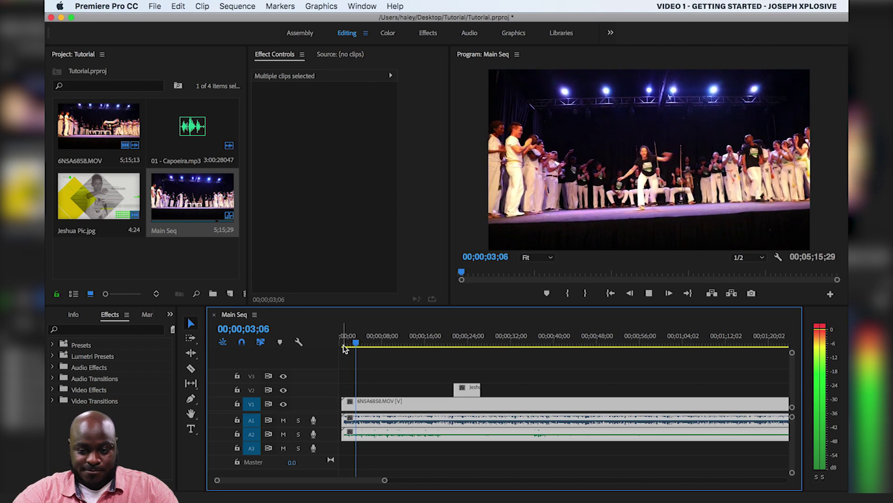
pyautogui.click(403, 372)
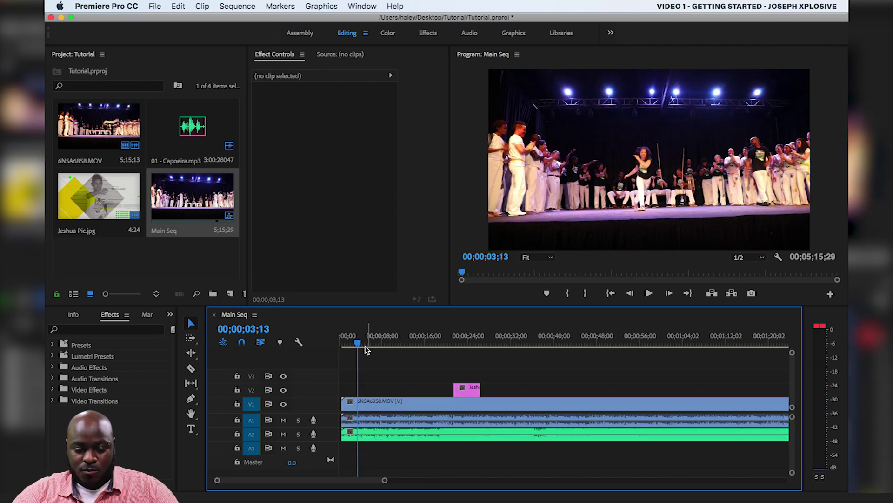
# Trim the picture clip on V2 so it starts at about 6 seconds and ends at about 12 seconds, playing its start to check.
pyautogui.click(467, 387)
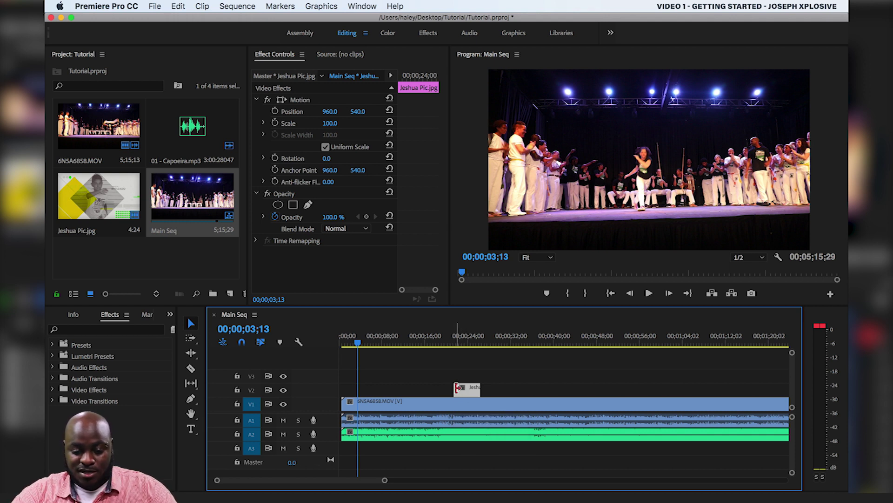
pyautogui.moveTo(456, 387)
pyautogui.mouseDown()
pyautogui.moveTo(407, 381)
pyautogui.moveTo(454, 385)
pyautogui.mouseUp()
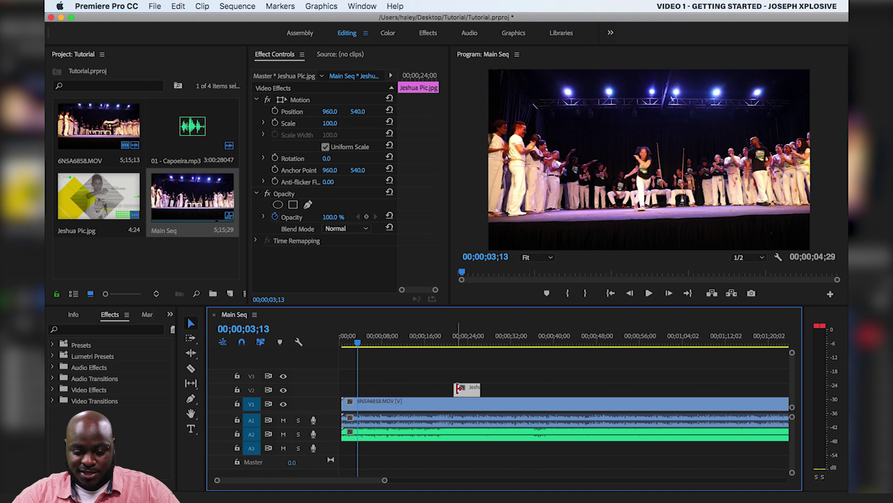
pyautogui.moveTo(459, 388); pyautogui.dragTo(371, 386)
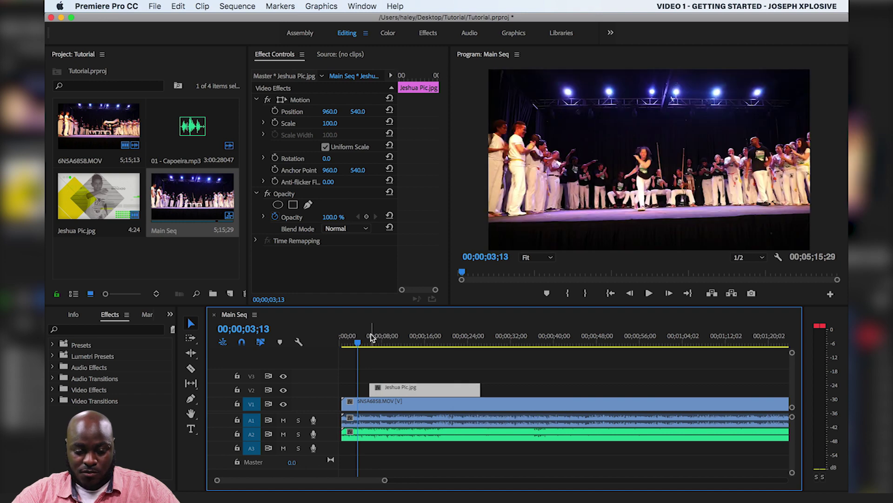
pyautogui.press('space')
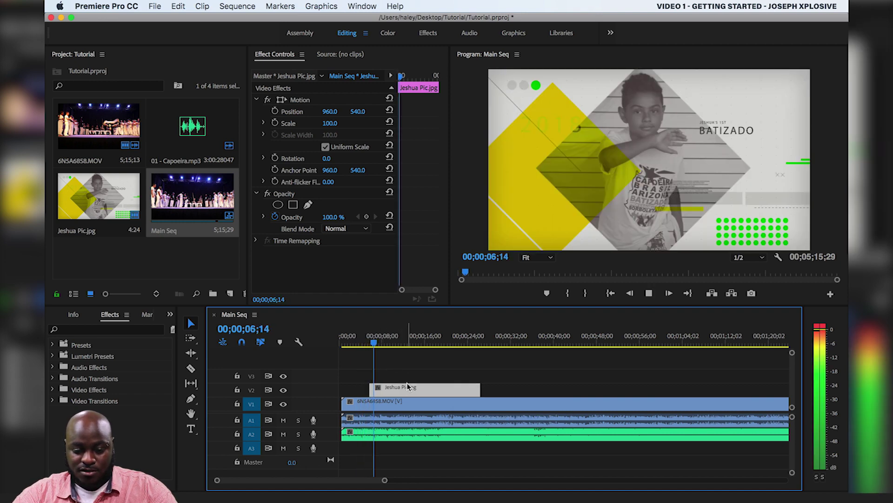
pyautogui.press('space')
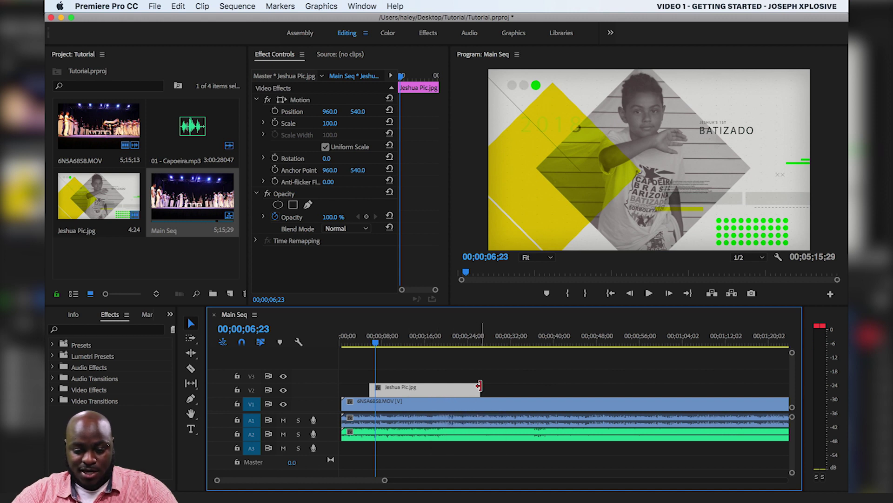
pyautogui.moveTo(478, 387); pyautogui.dragTo(403, 377)
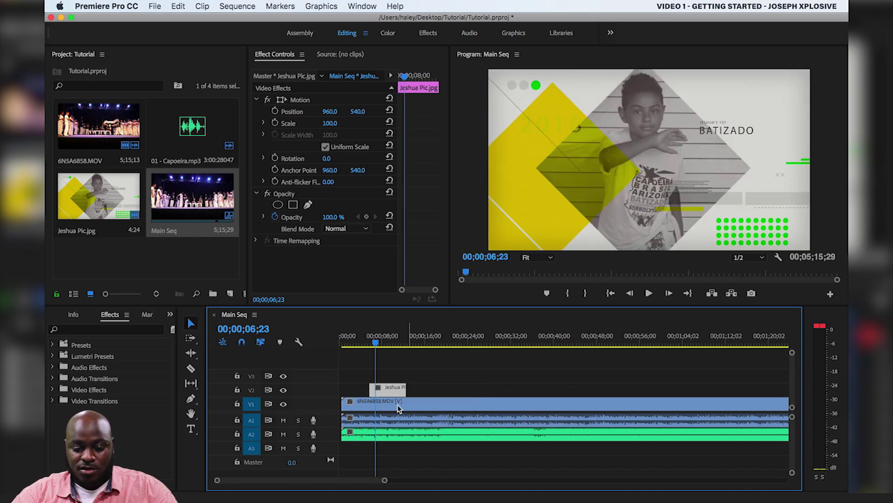
# Select the 6N5A6858.MOV clip with the audio beneath it, shift them to start at about 29 seconds, and place the playhead at 00;00;29;22.
pyautogui.moveTo(351, 378); pyautogui.dragTo(375, 447)
pyautogui.click(354, 382)
pyautogui.moveTo(355, 385); pyautogui.dragTo(361, 443)
pyautogui.moveTo(345, 403); pyautogui.dragTo(496, 412)
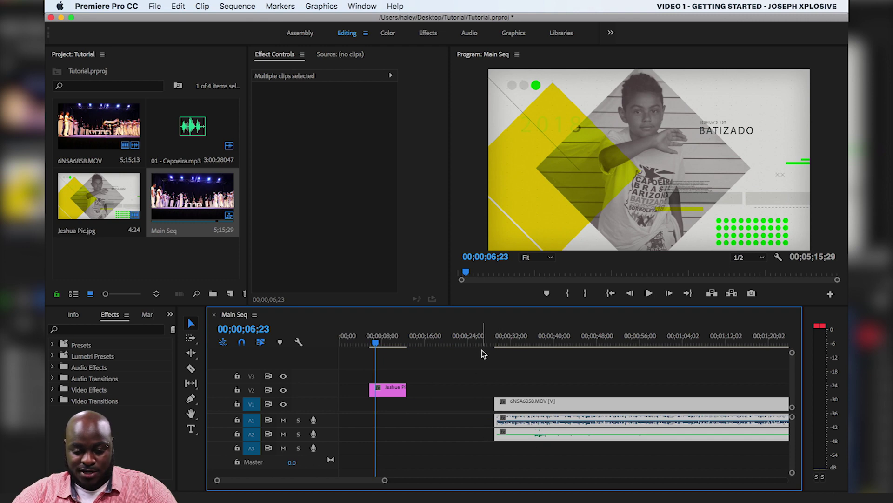
pyautogui.click(490, 336)
pyautogui.moveTo(492, 343)
pyautogui.mouseDown()
pyautogui.moveTo(518, 349)
pyautogui.moveTo(487, 351)
pyautogui.moveTo(479, 337)
pyautogui.moveTo(499, 340)
pyautogui.mouseUp()
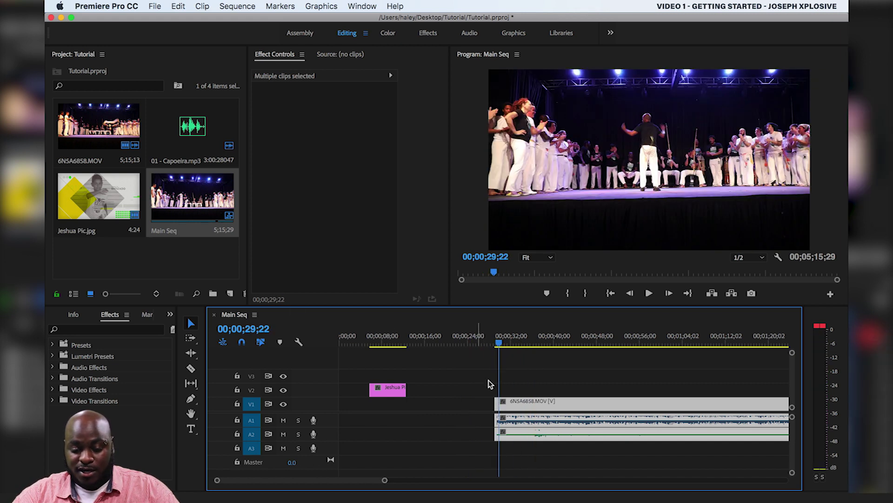
# Move the 6N5A6858.MOV clip and the audio beneath it back to the start of the sequence.
pyautogui.moveTo(495, 396); pyautogui.dragTo(486, 396)
pyautogui.click(487, 397)
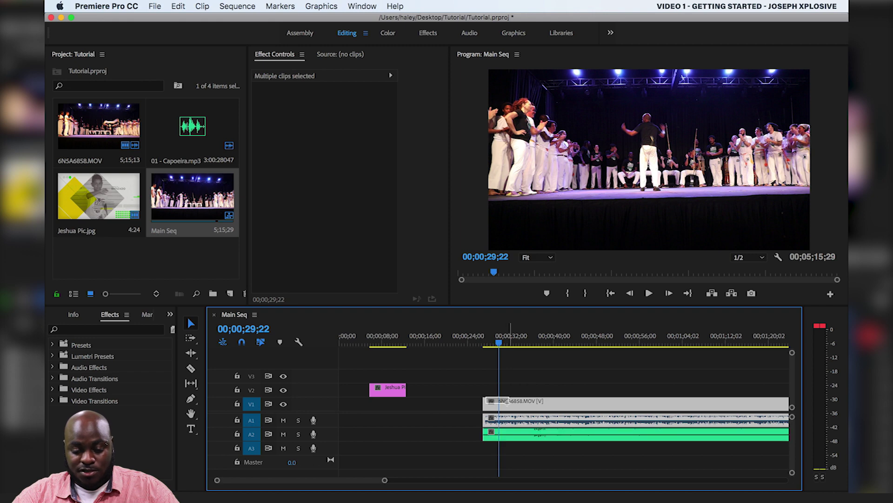
pyautogui.moveTo(488, 401); pyautogui.dragTo(347, 401)
# Cut the 6N5A6858.MOV clip on V1 at about 29 seconds with the Razor tool and place the playhead at 00;00;31;21.
pyautogui.click(192, 369)
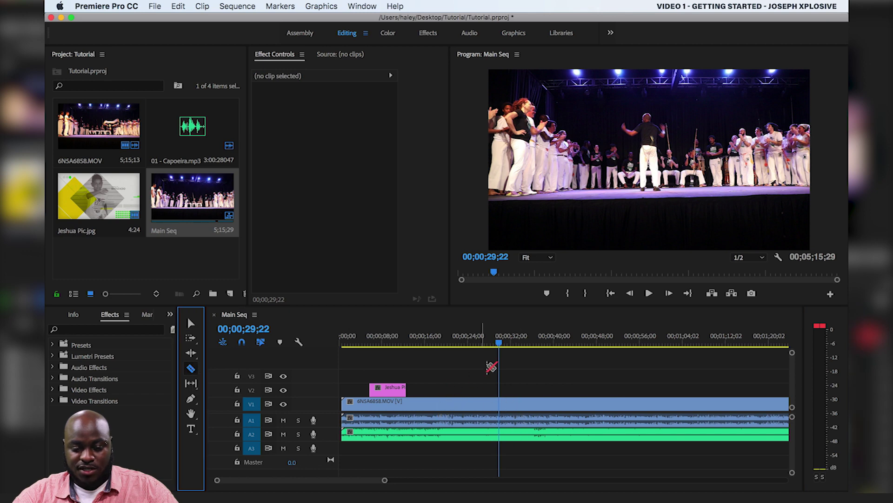
pyautogui.click(500, 348)
pyautogui.moveTo(500, 348)
pyautogui.mouseDown()
pyautogui.moveTo(484, 349)
pyautogui.moveTo(512, 349)
pyautogui.moveTo(496, 350)
pyautogui.mouseUp()
pyautogui.click(495, 405)
pyautogui.moveTo(498, 349); pyautogui.dragTo(510, 348)
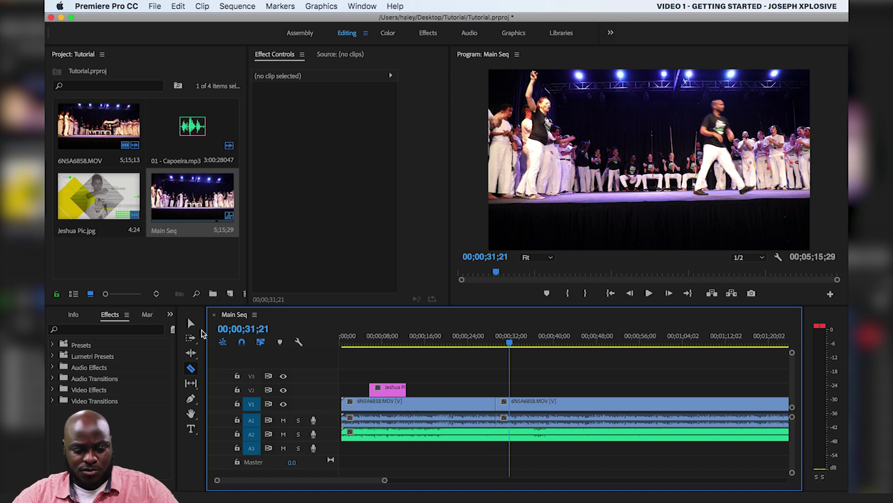
# Switch to the Selection tool, target tracks V2 and V3 instead of V1, and place the playhead at 00;00;08;25.
pyautogui.click(190, 323)
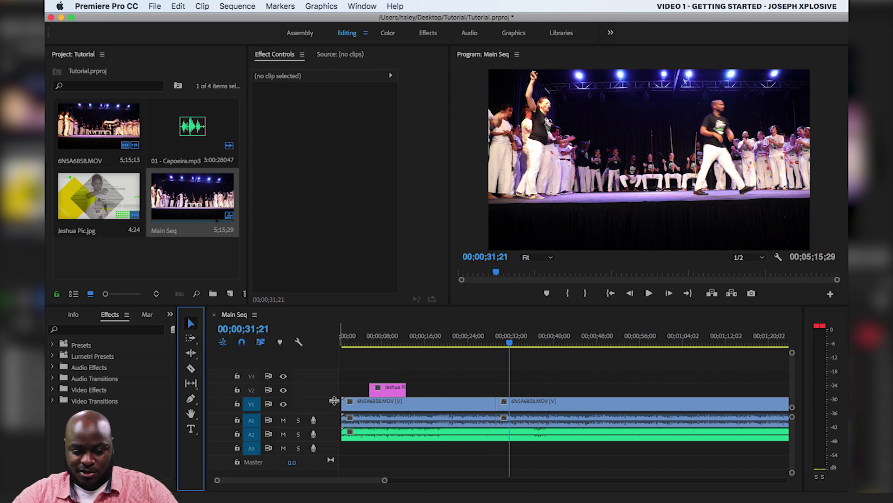
pyautogui.click(314, 407)
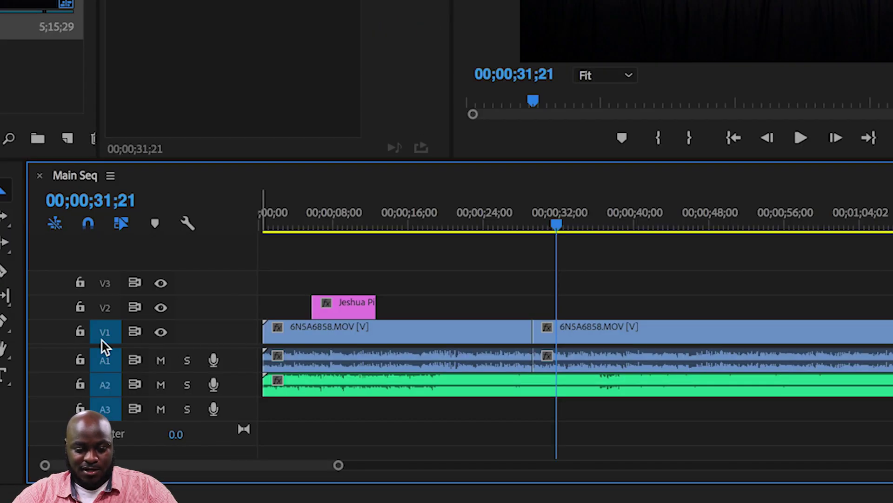
pyautogui.click(106, 284)
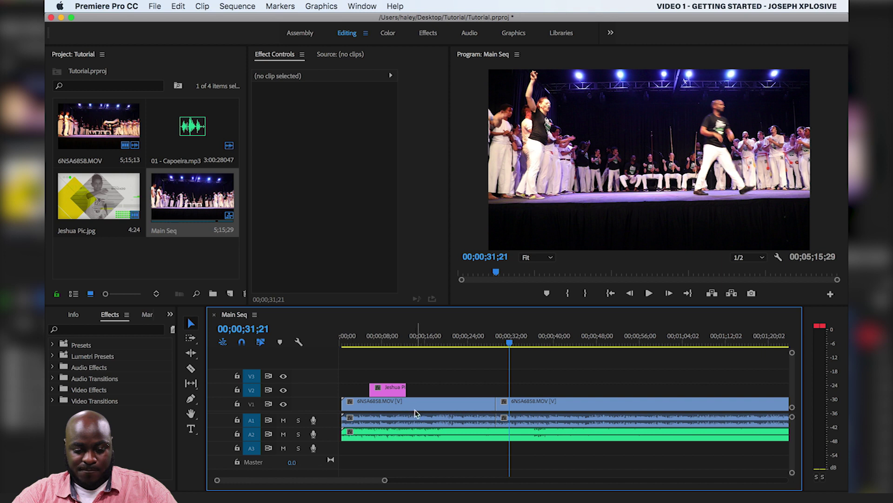
pyautogui.click(386, 351)
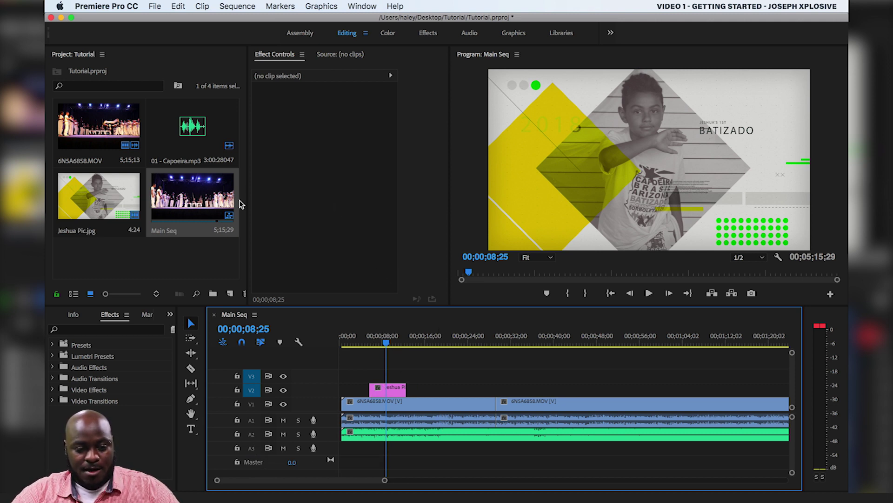
# Stack three more copies of the project's picture file on V3, V4 and V5 above the V2 picture clip at about 8 seconds.
pyautogui.moveTo(118, 198); pyautogui.dragTo(385, 383)
pyautogui.moveTo(106, 208); pyautogui.dragTo(381, 367)
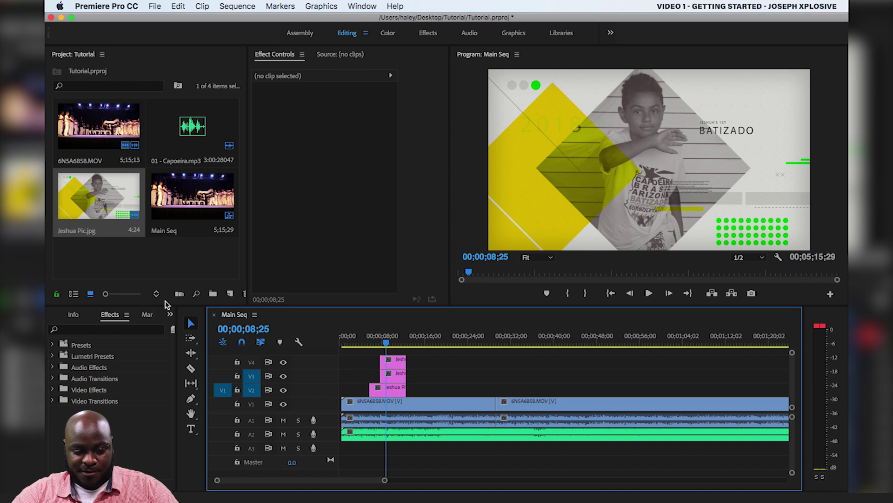
pyautogui.click(127, 212)
pyautogui.moveTo(374, 332); pyautogui.dragTo(383, 357)
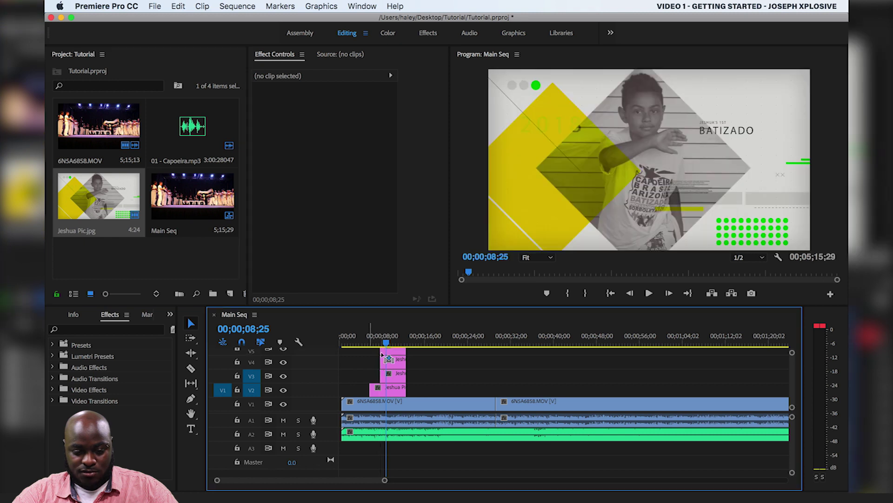
pyautogui.moveTo(385, 345); pyautogui.dragTo(385, 345)
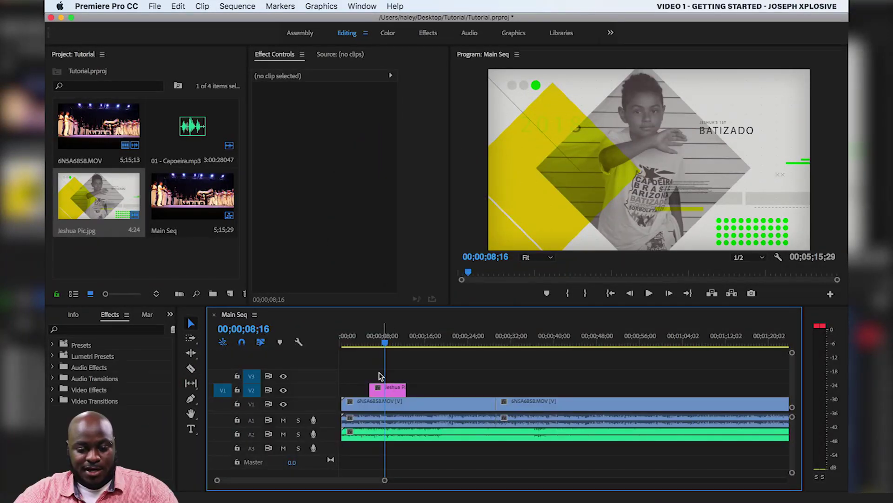
# Place the playhead at 00;00;09;26, lock track V2, and try to move the picture clip on it.
pyautogui.click(392, 342)
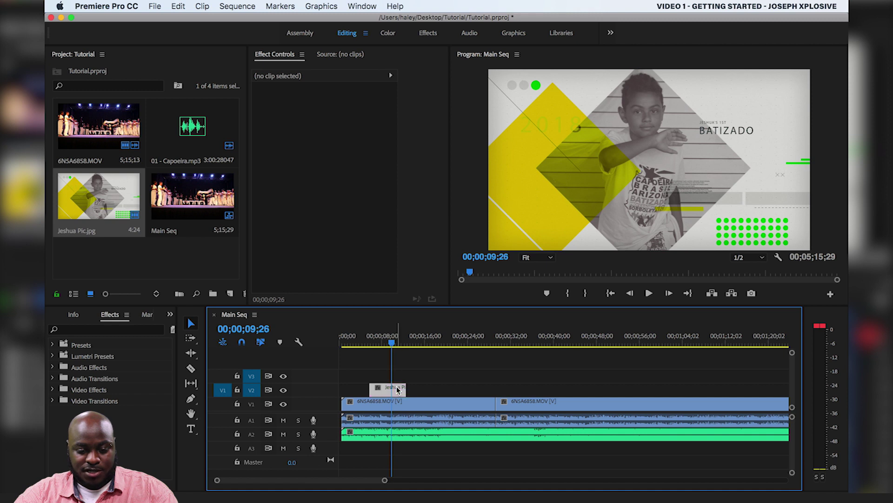
pyautogui.click(398, 390)
pyautogui.click(398, 434)
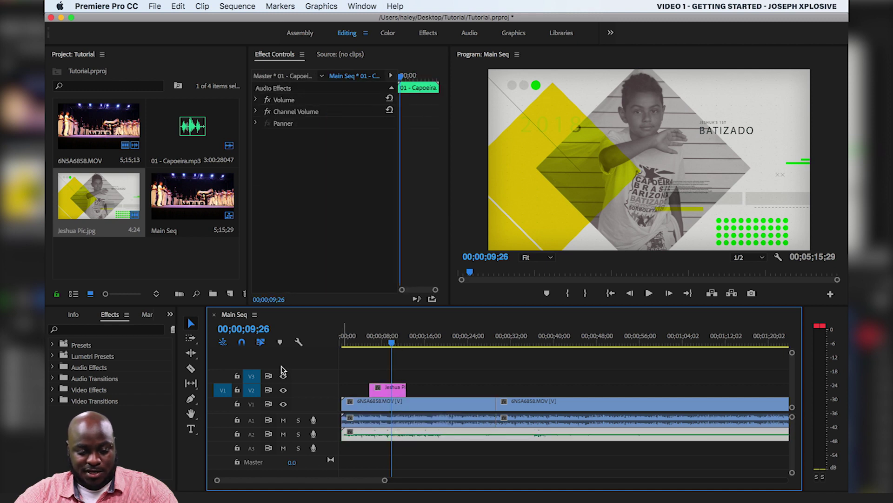
pyautogui.click(237, 390)
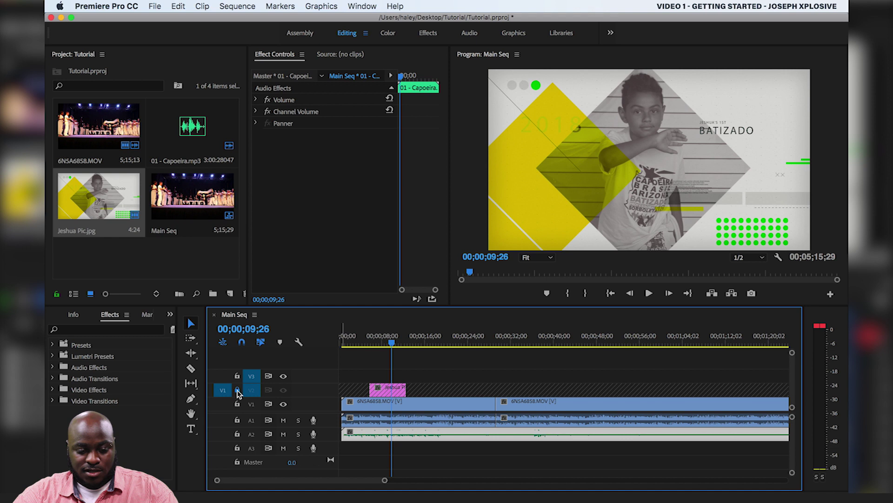
pyautogui.click(386, 392)
pyautogui.moveTo(377, 382)
pyautogui.mouseDown()
pyautogui.moveTo(379, 399)
pyautogui.moveTo(383, 367)
pyautogui.mouseUp()
# Try moving the first 6N5A6858.MOV clip from V1 to V3 at 00;00;12;20, undo the move, and return to the Selection tool.
pyautogui.click(437, 408)
pyautogui.moveTo(437, 408); pyautogui.dragTo(496, 382)
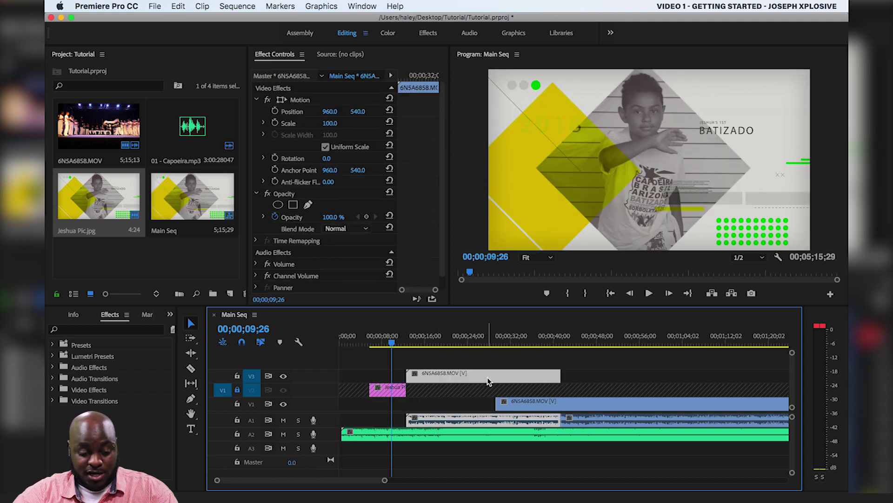
pyautogui.press('z')
pyautogui.press('super+z')
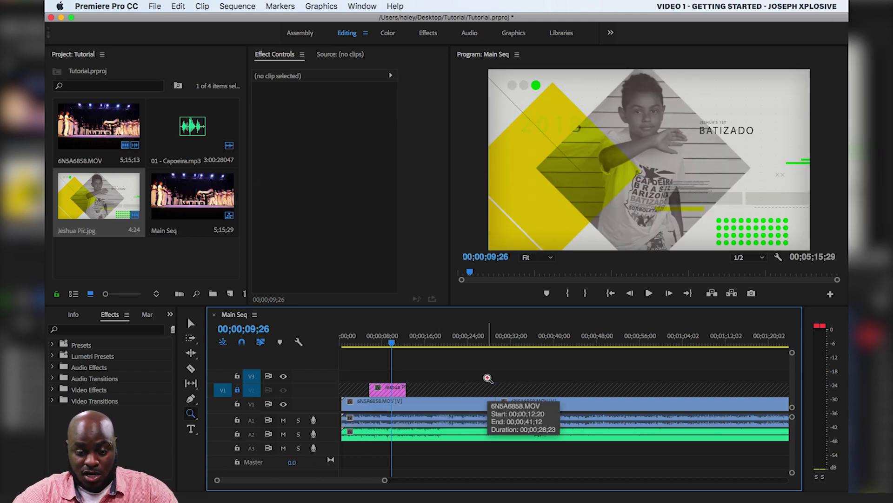
pyautogui.press('v')
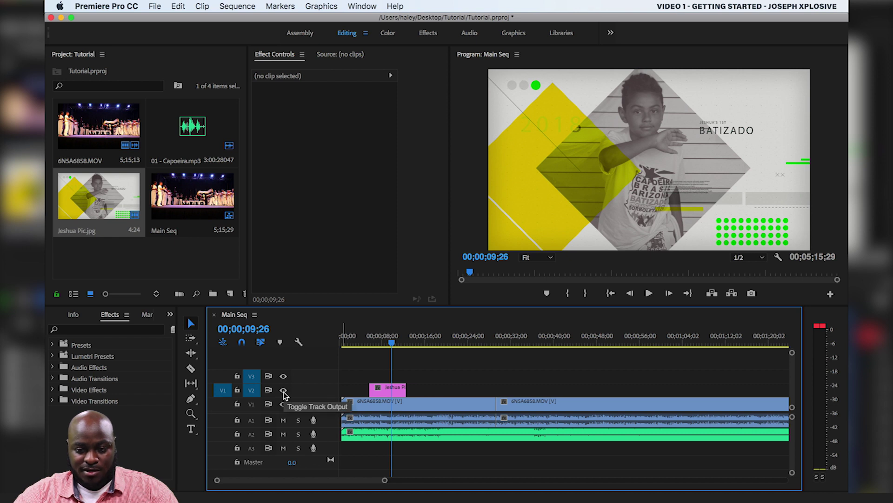
# Hide track V2's output, select the 6N5A6858.MOV clip beneath it on V1, and show V2 again.
pyautogui.click(284, 390)
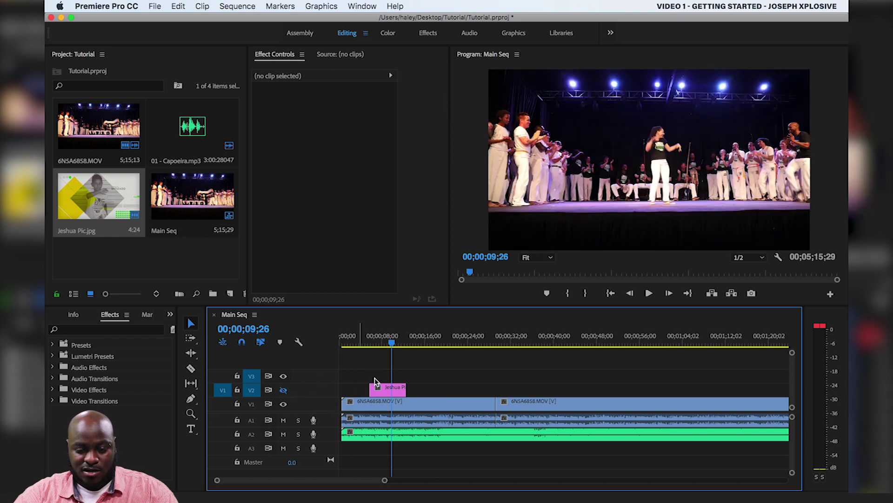
pyautogui.click(385, 404)
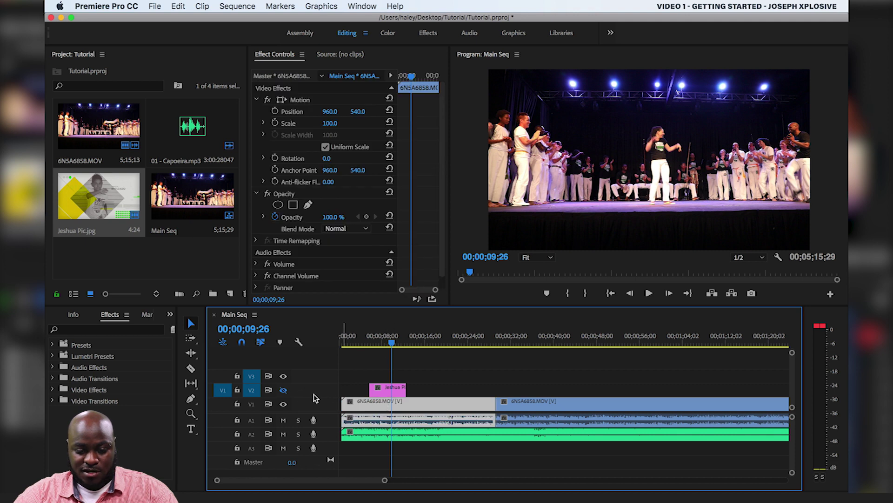
pyautogui.click(284, 390)
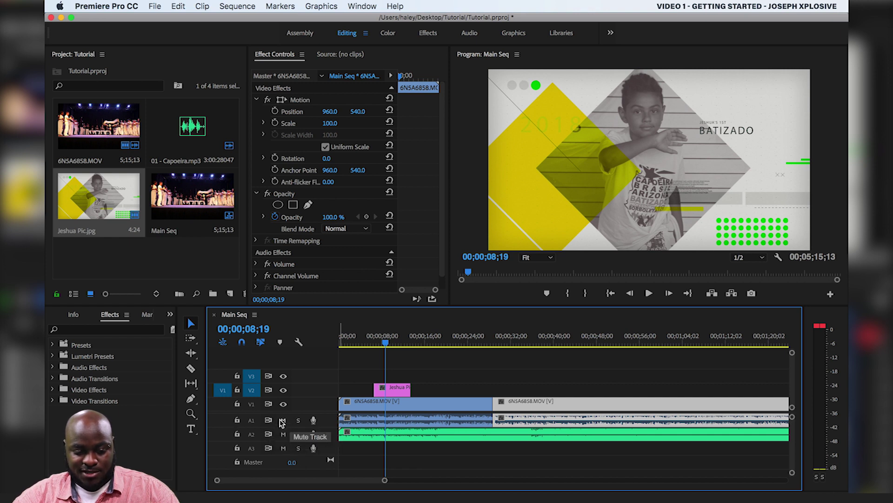
# Mute audio track A1, play the sequence from its start to hear only the music on A2, and unmute A1.
pyautogui.click(372, 435)
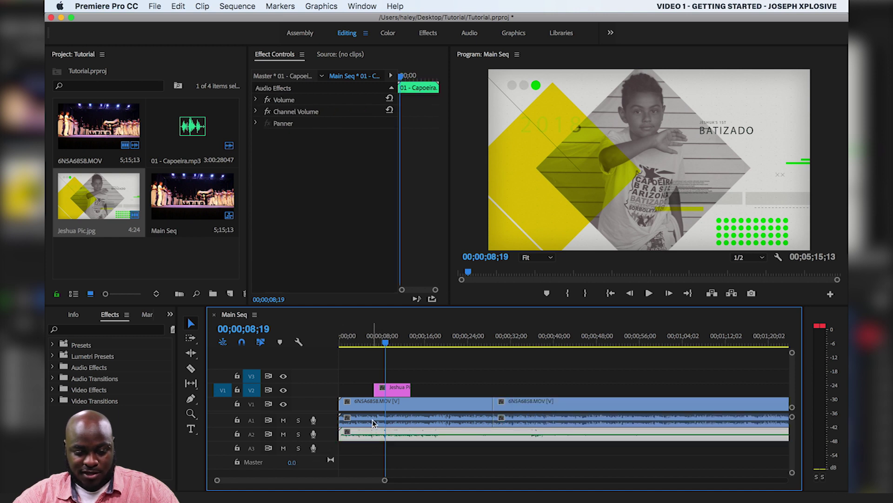
pyautogui.click(372, 423)
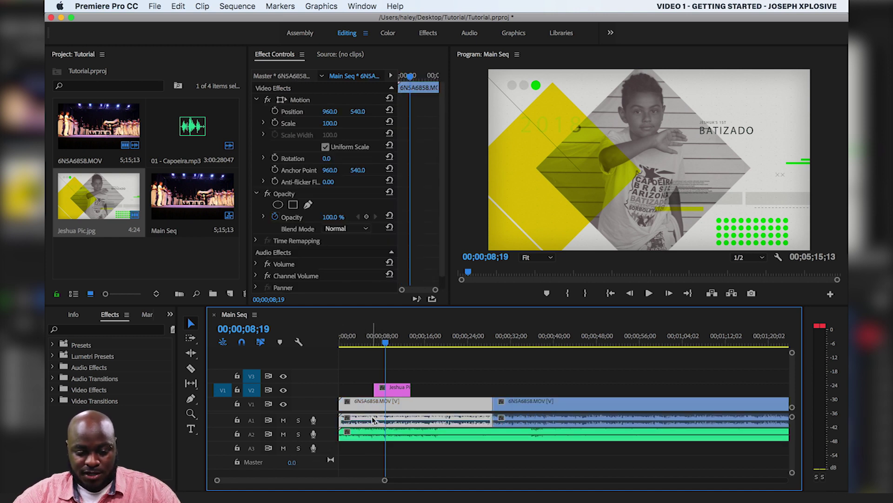
pyautogui.click(283, 421)
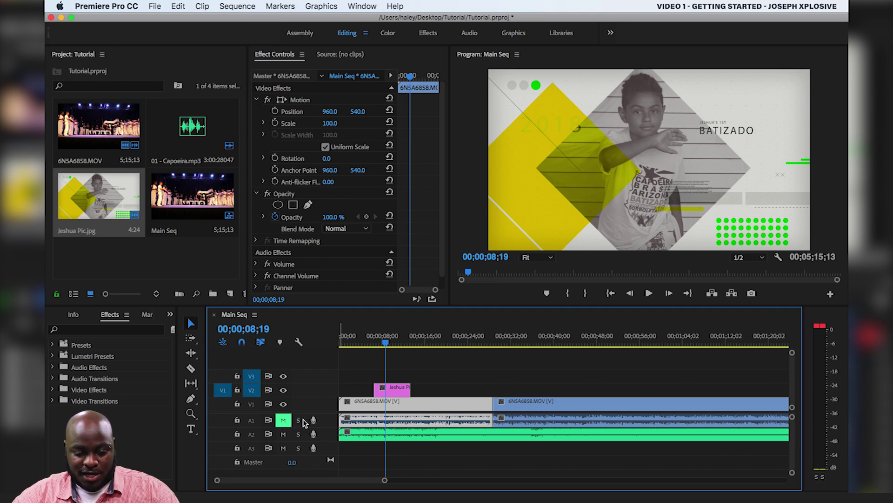
pyautogui.moveTo(387, 349); pyautogui.dragTo(325, 350)
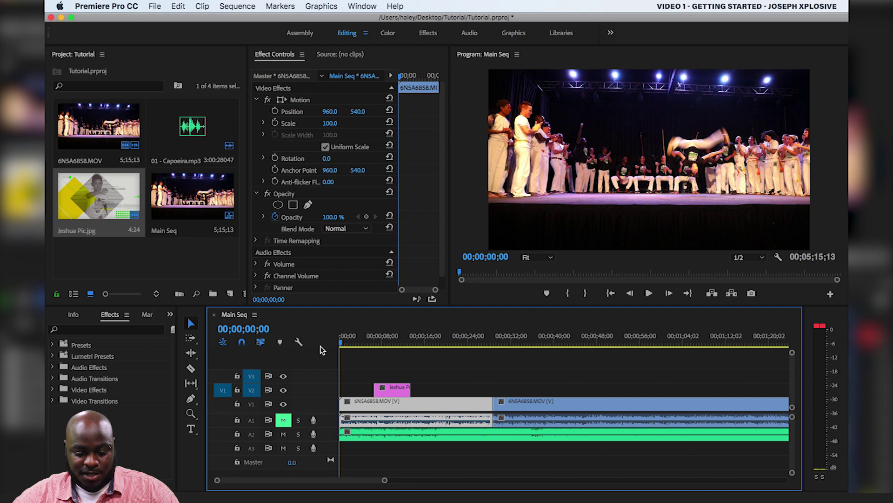
pyautogui.press('space')
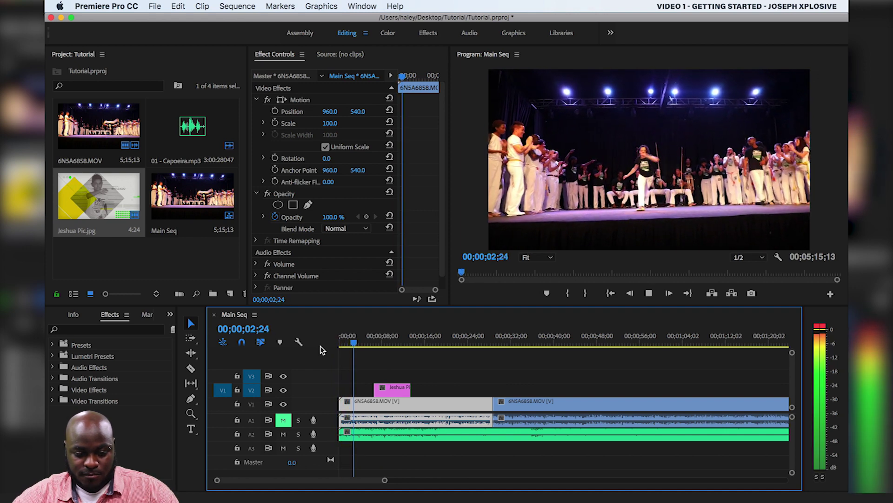
pyautogui.press('space')
pyautogui.click(362, 436)
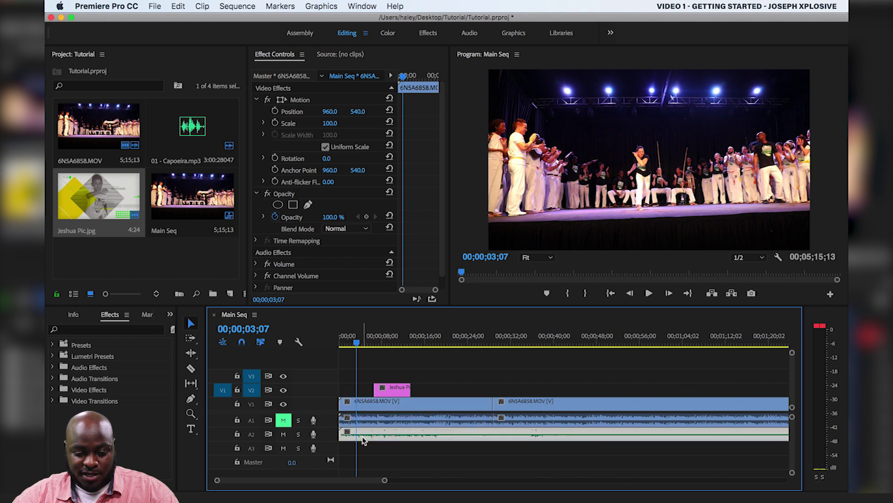
pyautogui.click(283, 420)
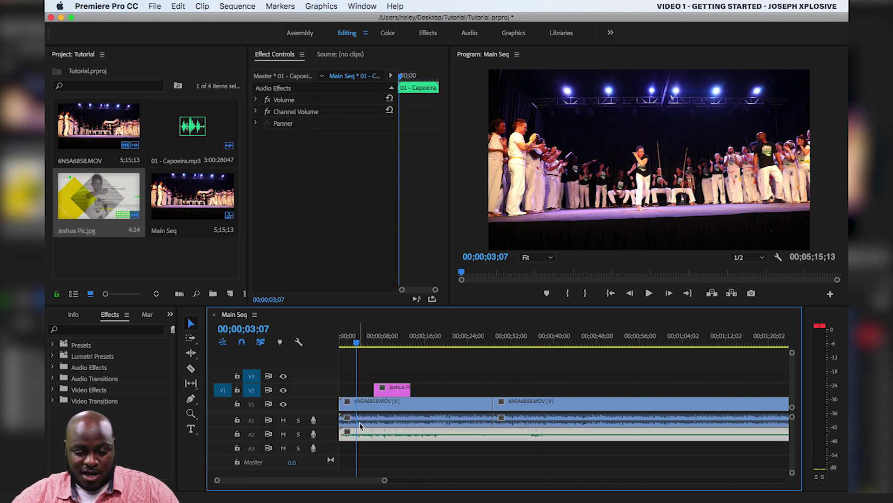
# Solo audio track A1, play the sequence from its start to hear only the video's sound, and turn the solo off.
pyautogui.click(298, 421)
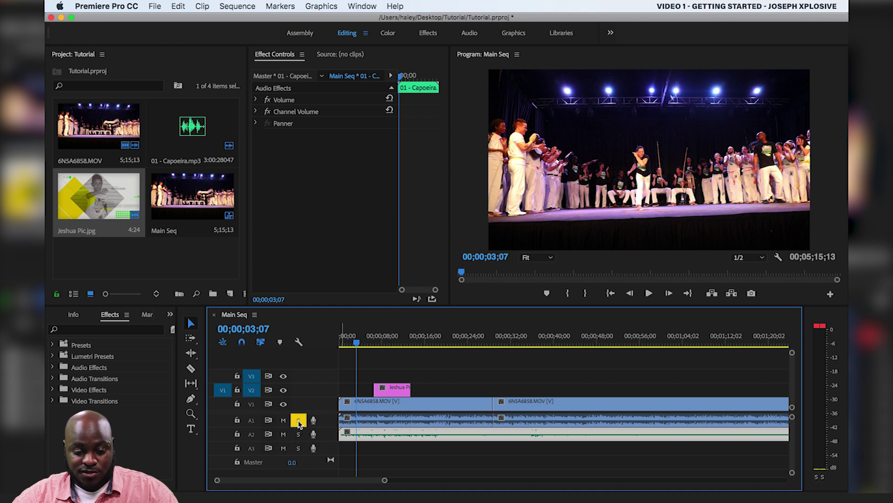
pyautogui.click(365, 418)
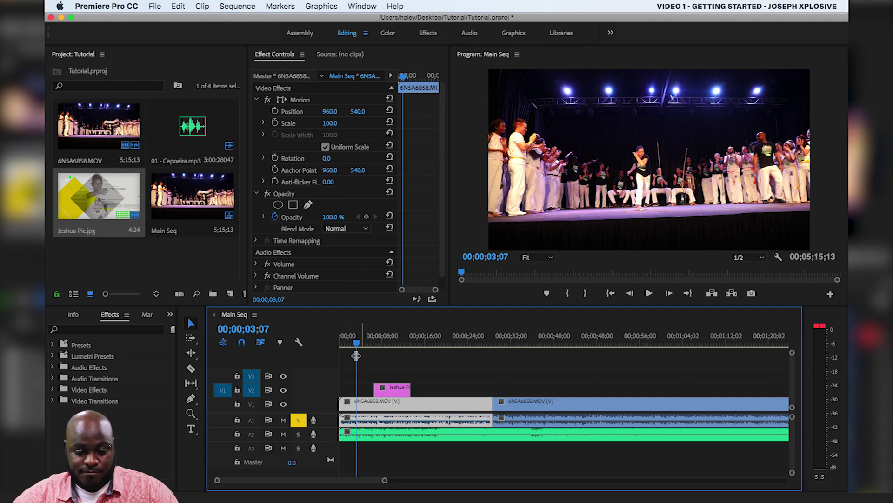
pyautogui.click(610, 293)
pyautogui.press('space')
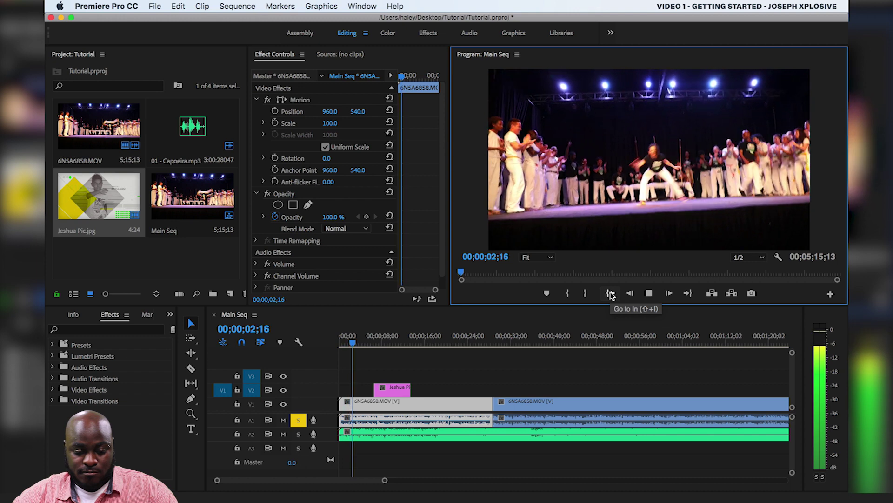
pyautogui.press('space')
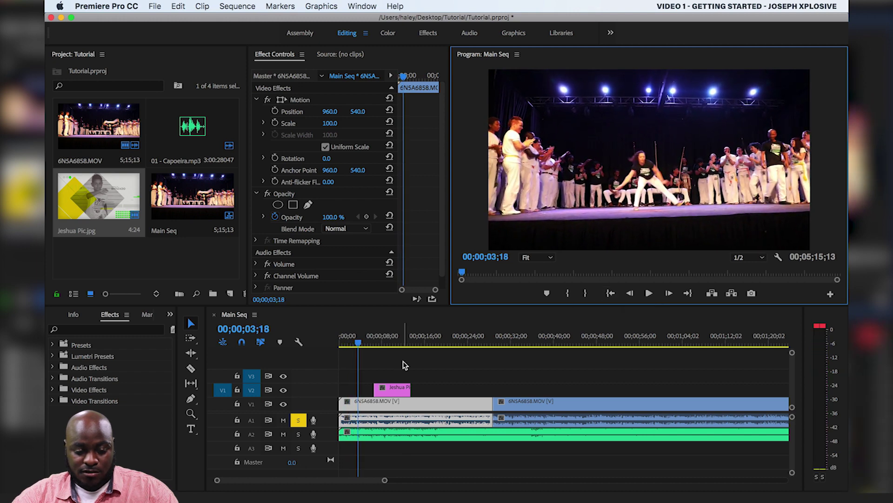
pyautogui.click(299, 421)
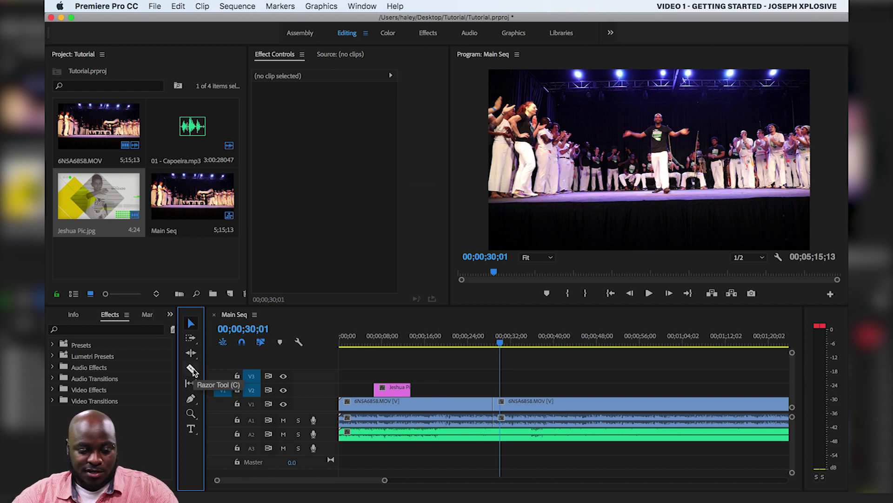
# Cut the second 6N5A6858.MOV clip on V1 and its audio with the Razor tool at 00;00;31;27.
pyautogui.press('c')
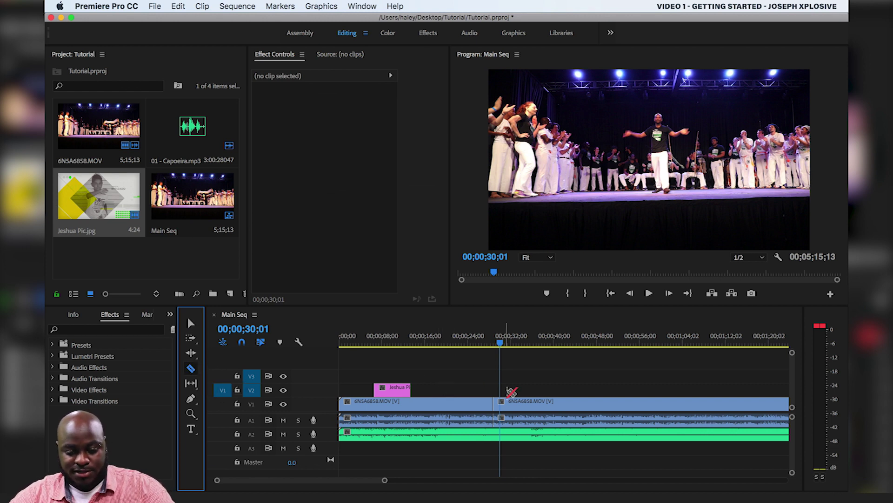
pyautogui.moveTo(500, 346); pyautogui.dragTo(518, 345)
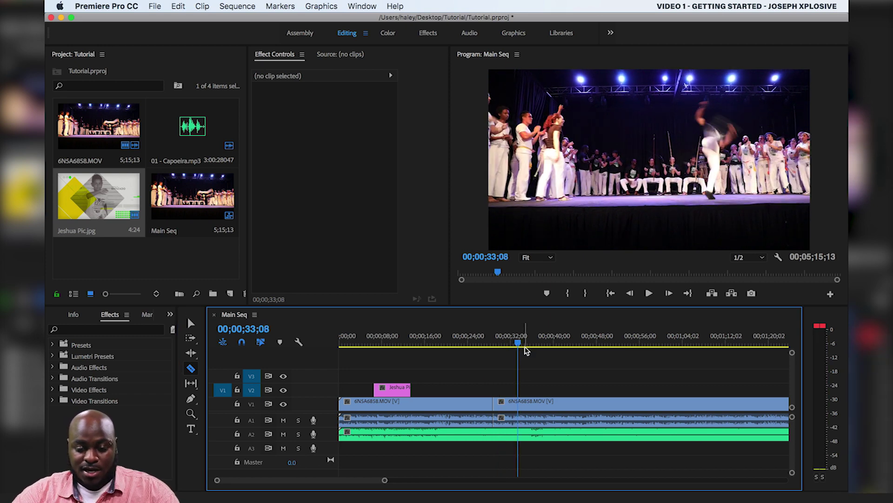
pyautogui.moveTo(519, 345)
pyautogui.mouseDown()
pyautogui.moveTo(495, 347)
pyautogui.moveTo(541, 358)
pyautogui.moveTo(495, 346)
pyautogui.moveTo(512, 345)
pyautogui.mouseUp()
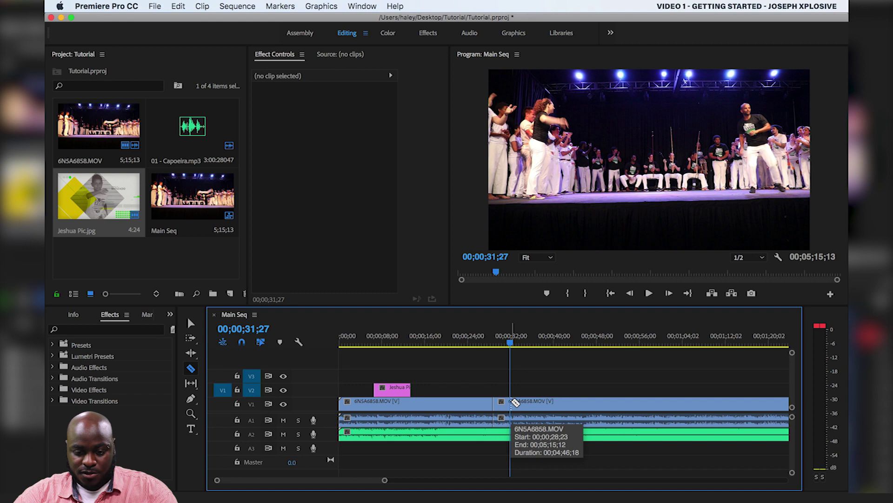
pyautogui.click(512, 403)
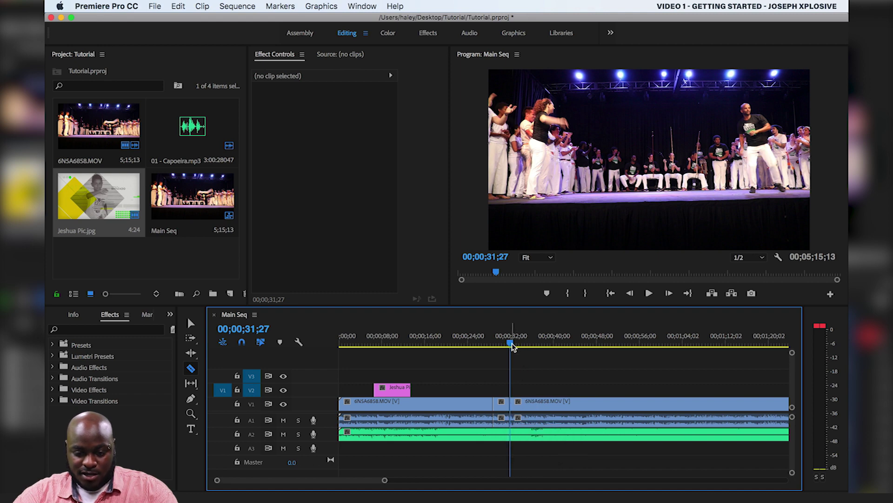
# Place the playhead at 00;00;34;15, select the first 6N5A6858.MOV clip with the Selection tool, and clear the selection.
pyautogui.moveTo(512, 347); pyautogui.dragTo(524, 345)
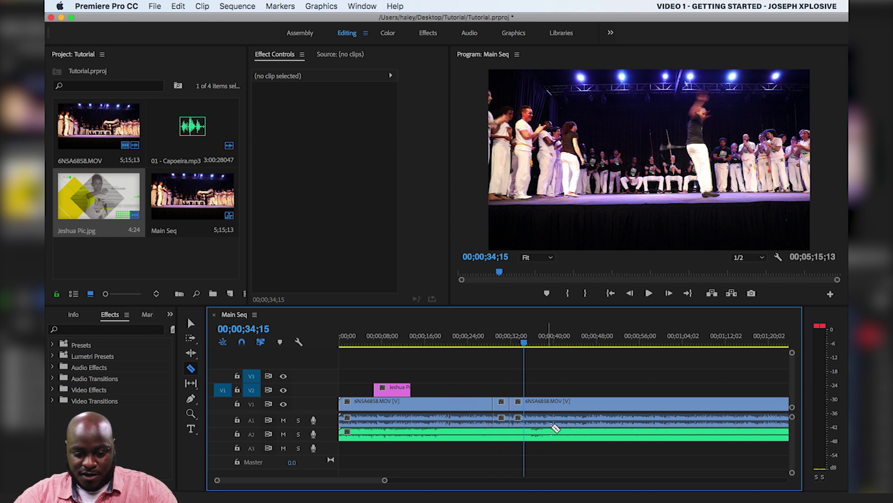
pyautogui.press('v')
pyautogui.click(471, 405)
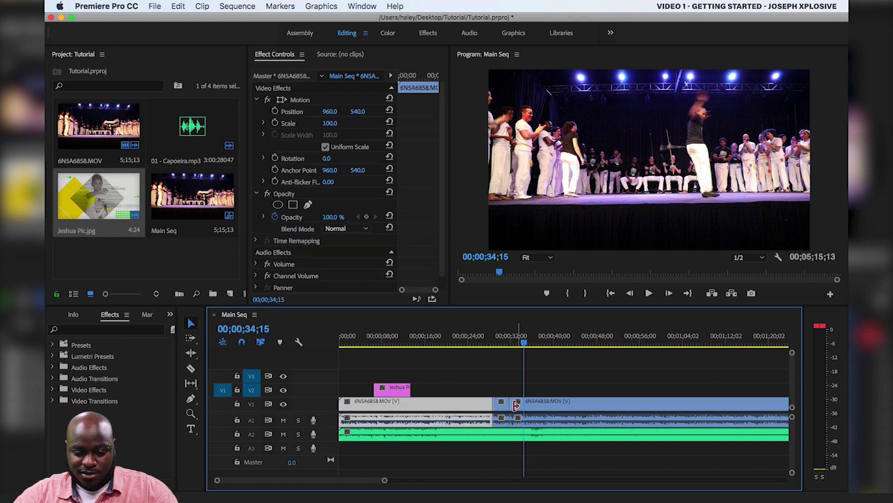
pyautogui.click(500, 388)
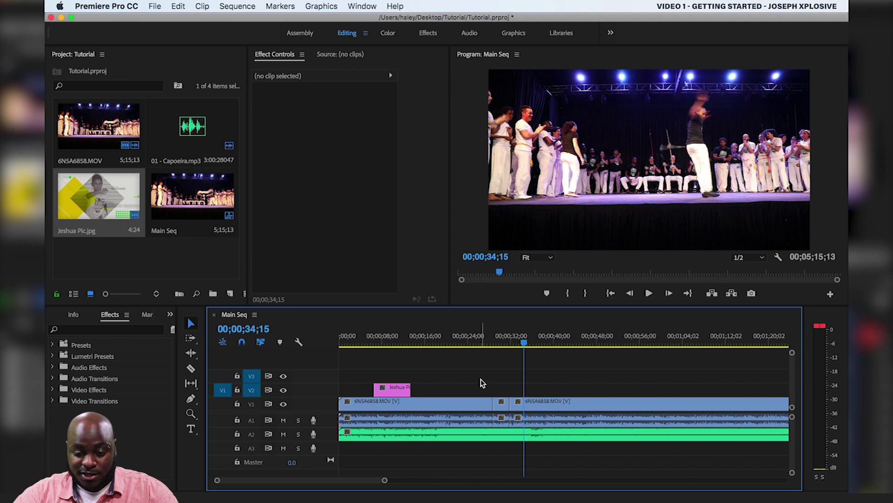
# Unlink the video and audio of the short 6N5A6858.MOV clip between the two cuts.
pyautogui.click(501, 408)
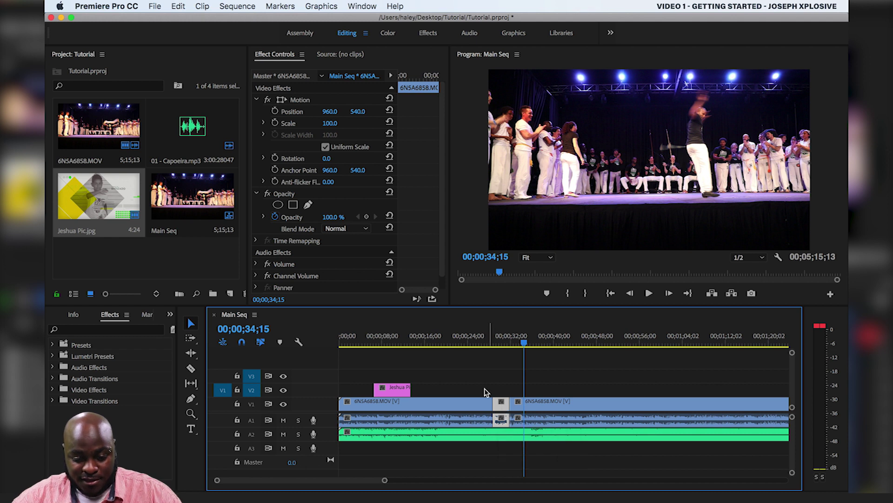
pyautogui.rightClick(505, 410)
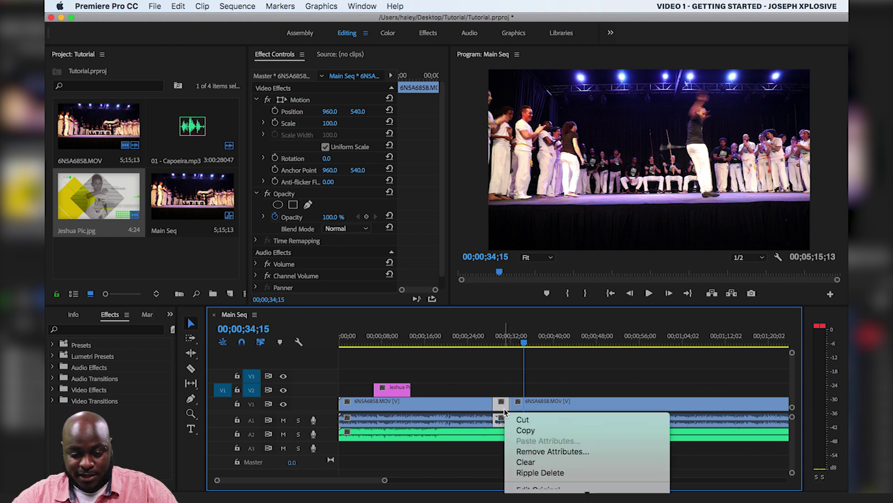
pyautogui.moveTo(587, 489)
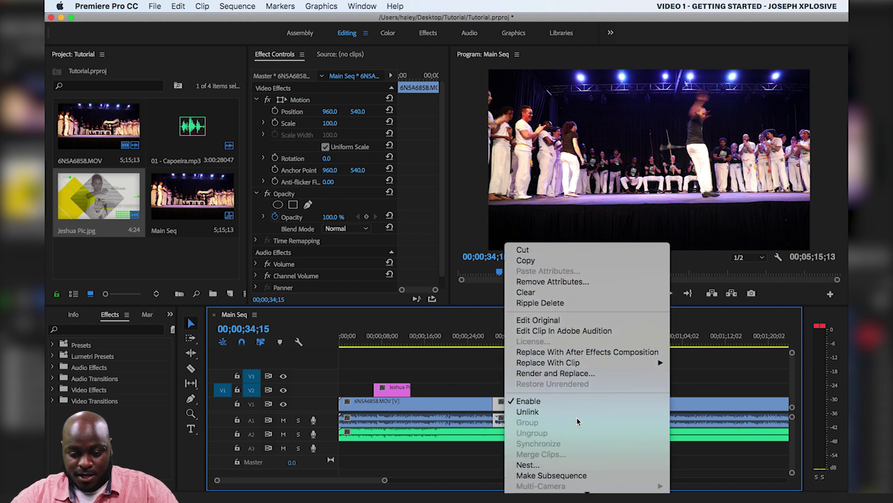
pyautogui.click(534, 412)
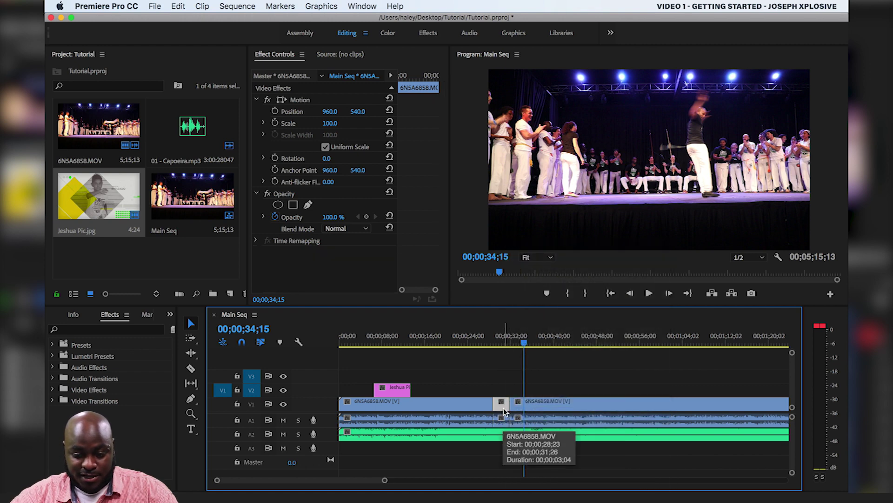
# Delete only the short clip's video on V1, check the gap at 00;00;30;04, and undo the deletion.
pyautogui.press('Delete')
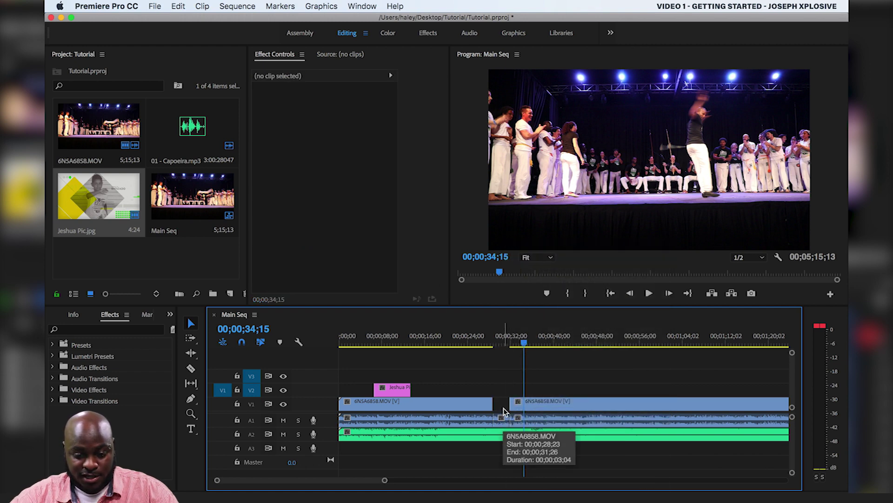
pyautogui.click(502, 346)
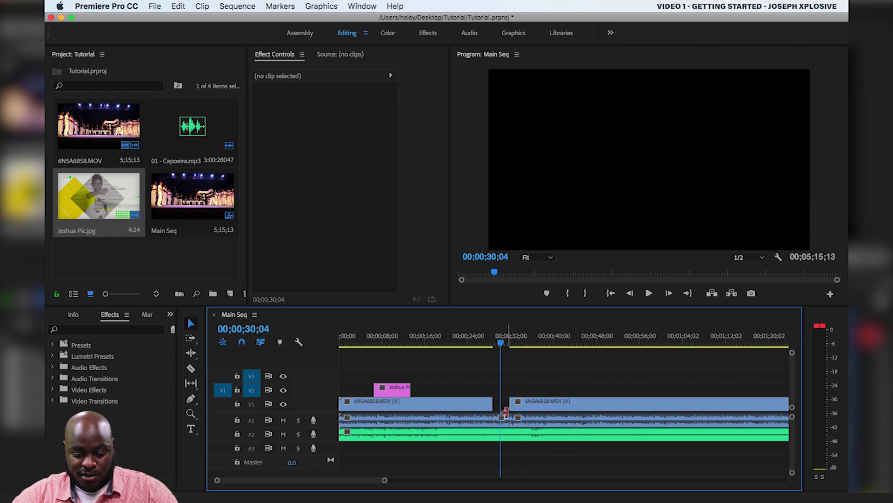
pyautogui.press('super+z')
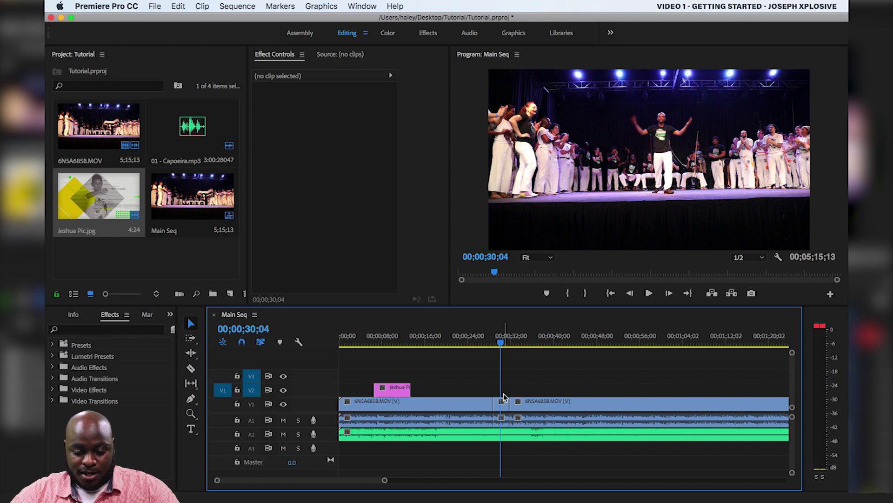
# Link the short 6N5A6858.MOV clip's video on V1 and audio on A1 again, and clear the selection.
pyautogui.click(505, 403)
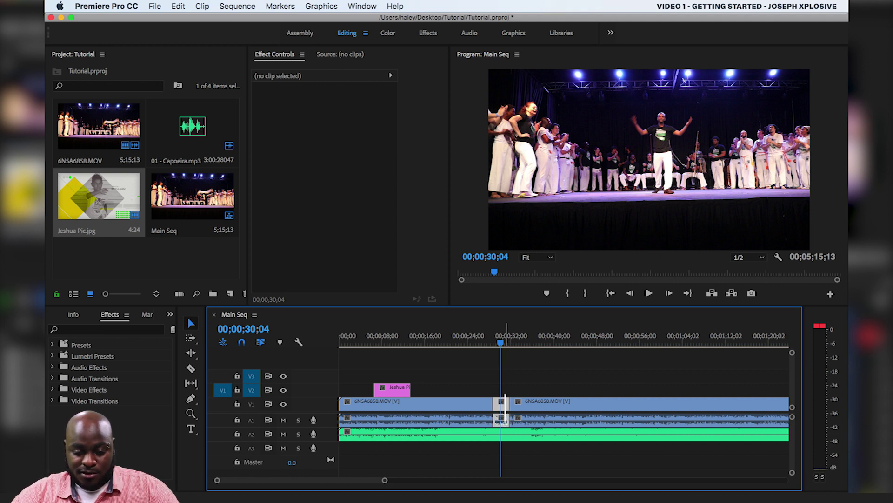
pyautogui.rightClick(504, 410)
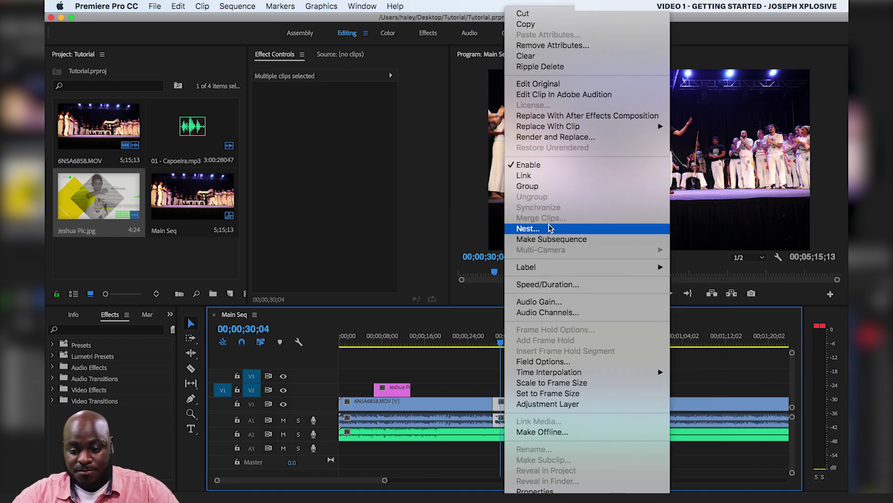
pyautogui.click(529, 175)
pyautogui.click(544, 379)
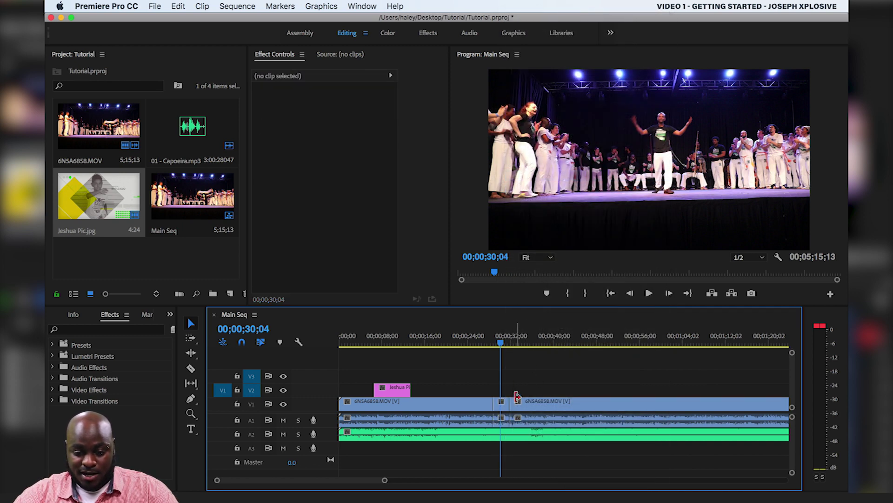
# Delete the short 6N5A6858.MOV clip with its linked audio and play from 00;00;27;04 into the gap.
pyautogui.click(500, 410)
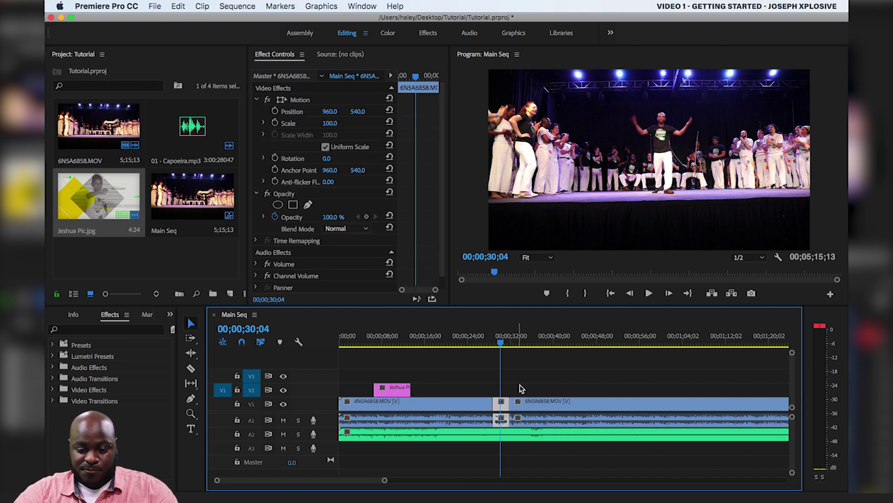
pyautogui.moveTo(501, 344)
pyautogui.mouseDown()
pyautogui.moveTo(475, 348)
pyautogui.moveTo(502, 347)
pyautogui.moveTo(485, 349)
pyautogui.mouseUp()
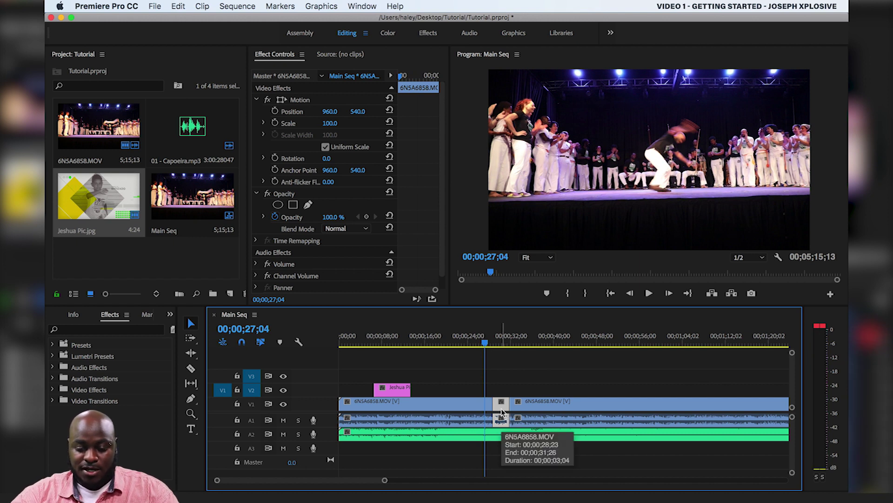
pyautogui.press('Delete')
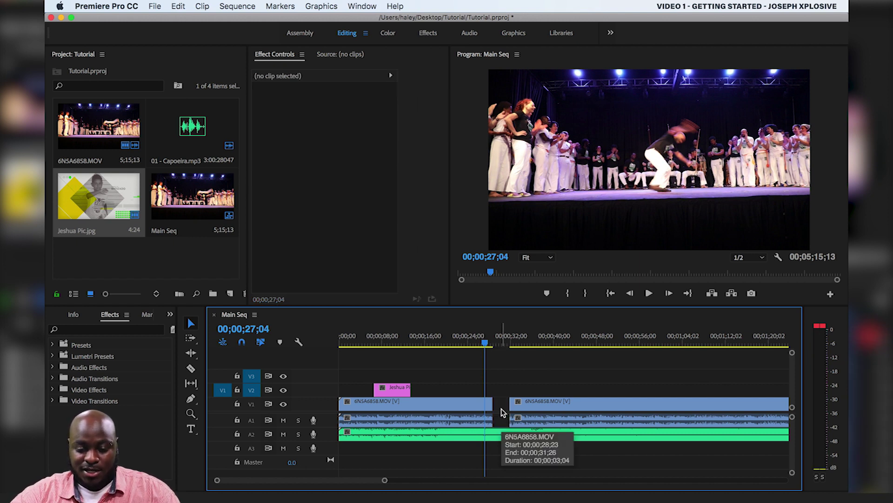
pyautogui.press('space')
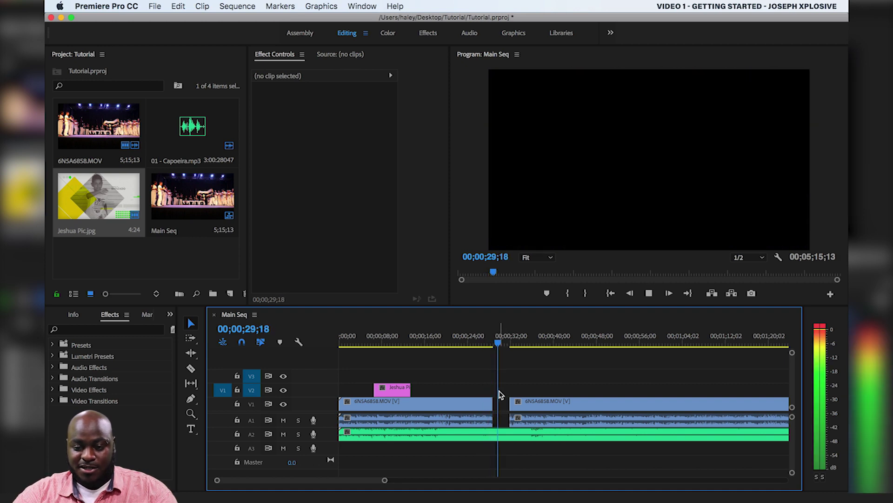
pyautogui.press('space')
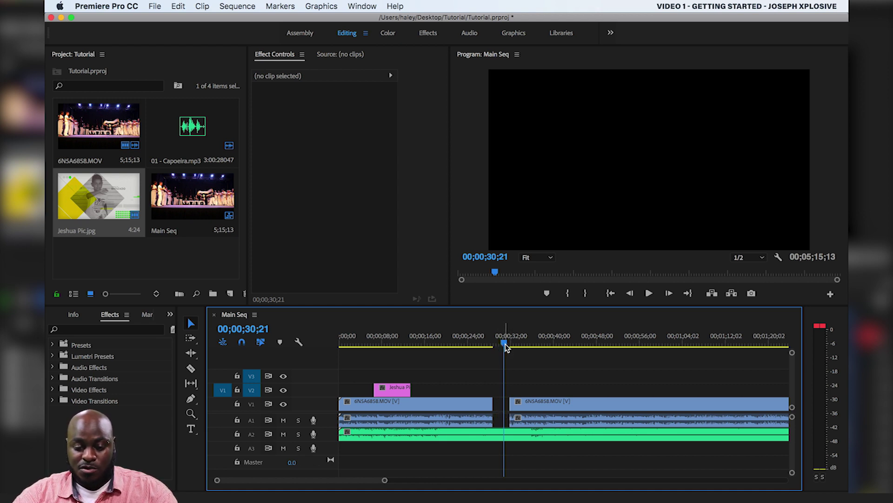
# Razor-cut the long 6N5A6858.MOV clip after the gap in four places and copy Jeshua Pic.jpg on V2 to above the second new cut.
pyautogui.moveTo(506, 346); pyautogui.dragTo(568, 347)
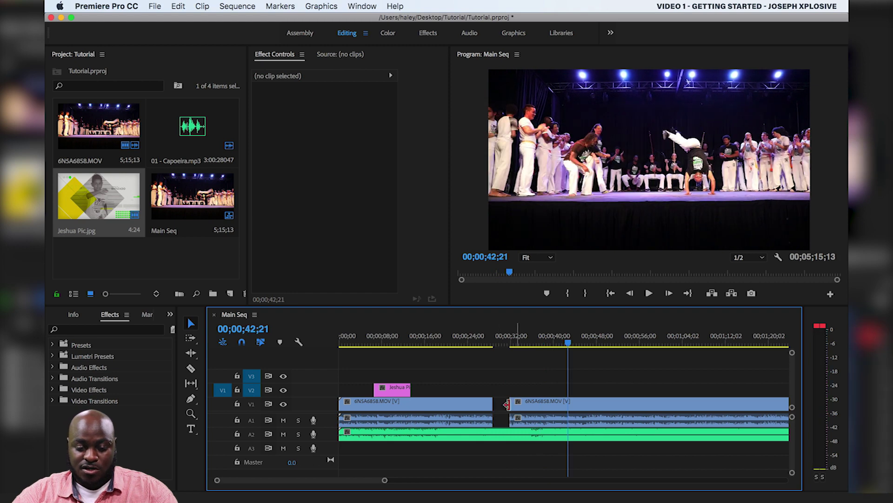
pyautogui.moveTo(385, 480)
pyautogui.mouseDown()
pyautogui.moveTo(574, 479)
pyautogui.moveTo(549, 479)
pyautogui.mouseUp()
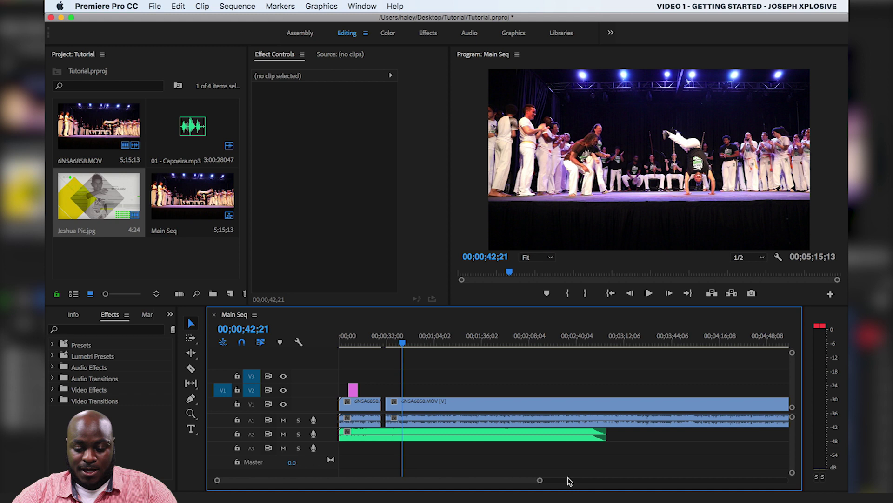
pyautogui.press('c')
pyautogui.click(450, 403)
pyautogui.click(517, 403)
pyautogui.click(554, 403)
pyautogui.click(573, 403)
pyautogui.press('v')
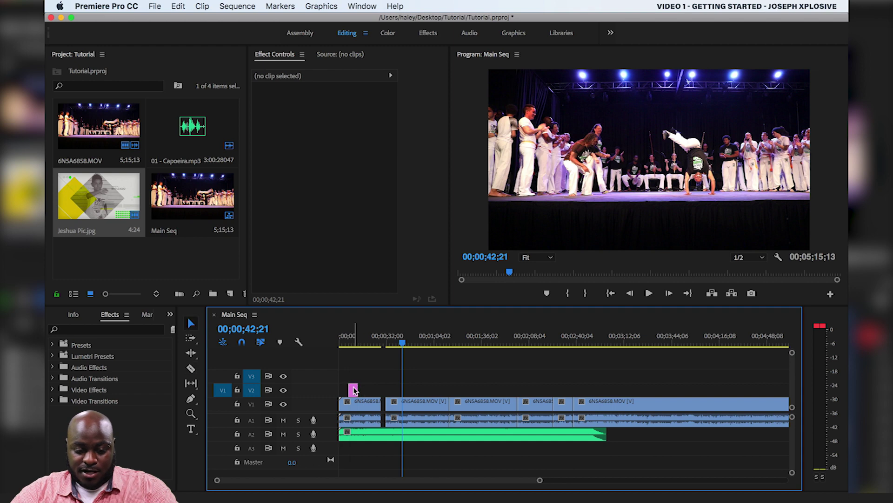
pyautogui.moveTo(354, 392); pyautogui.dragTo(523, 391)
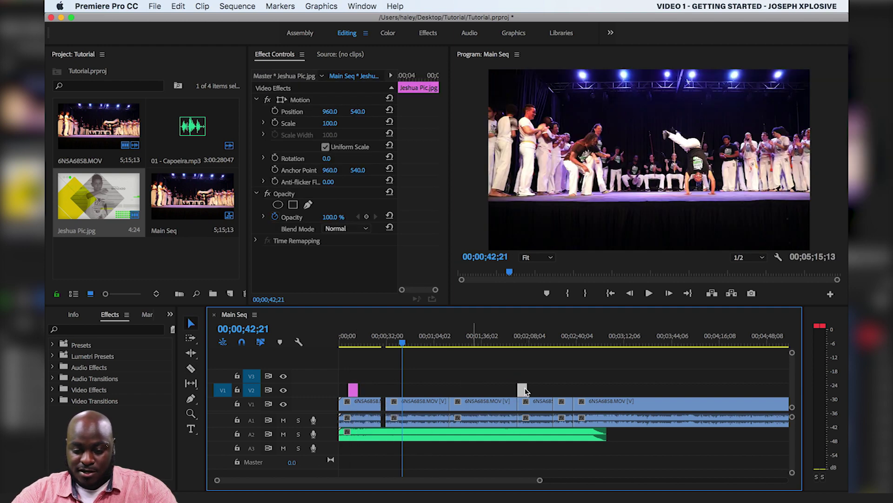
# Try closing the V1 gap by moving only the clip after it against the first clip, and put it back.
pyautogui.click(420, 403)
pyautogui.moveTo(431, 406); pyautogui.dragTo(427, 406)
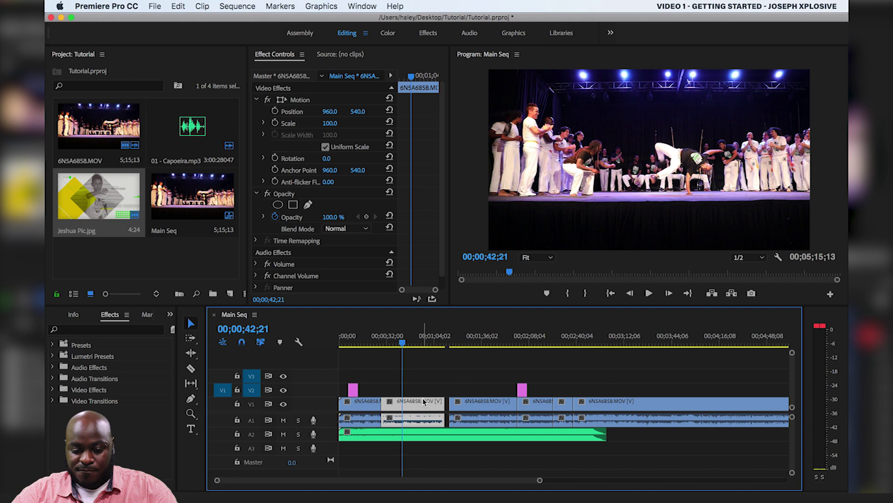
pyautogui.moveTo(425, 404); pyautogui.dragTo(426, 404)
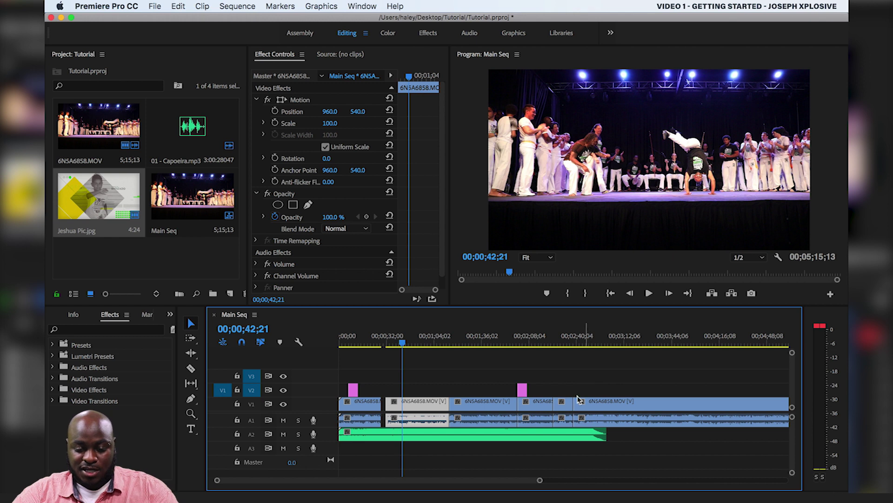
# Select the music clip on A2, and ripple delete the gap after the first 6N5A6858.MOV clip on V1.
pyautogui.click(388, 434)
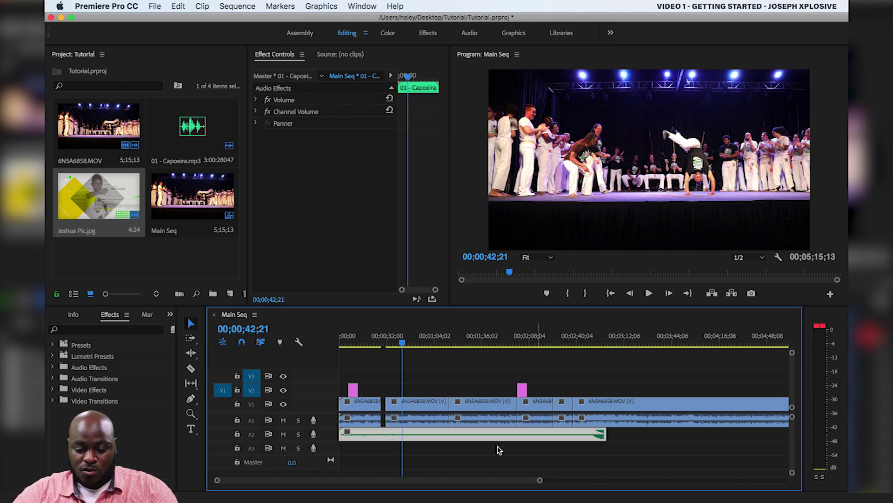
pyautogui.rightClick(384, 405)
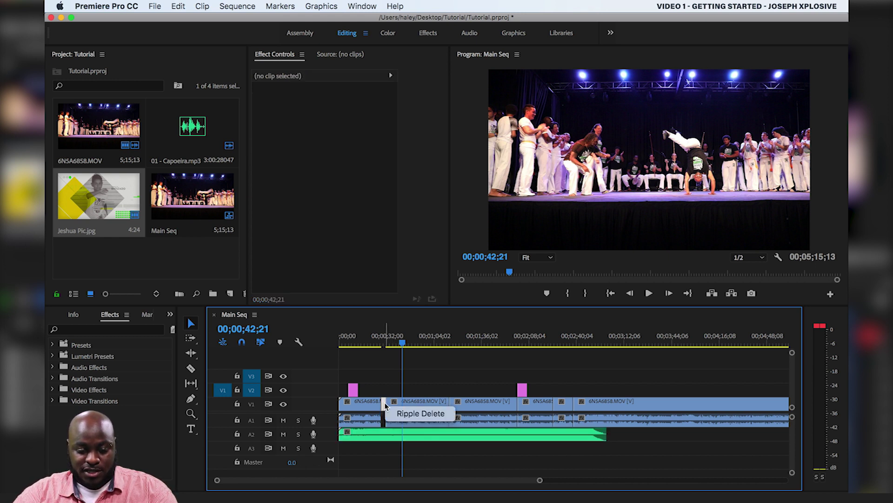
pyautogui.click(410, 414)
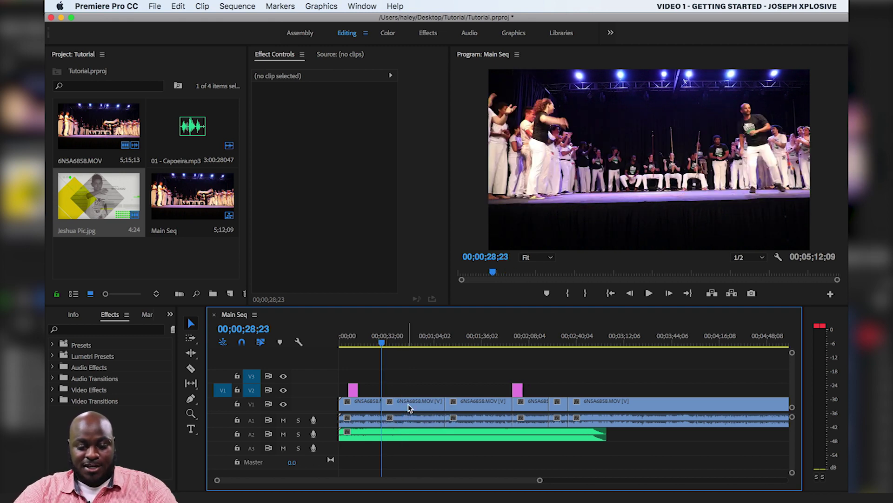
# Scrub through the shortened sequence to 00;03;02;14 and clear the selection in the project bin.
pyautogui.click(403, 345)
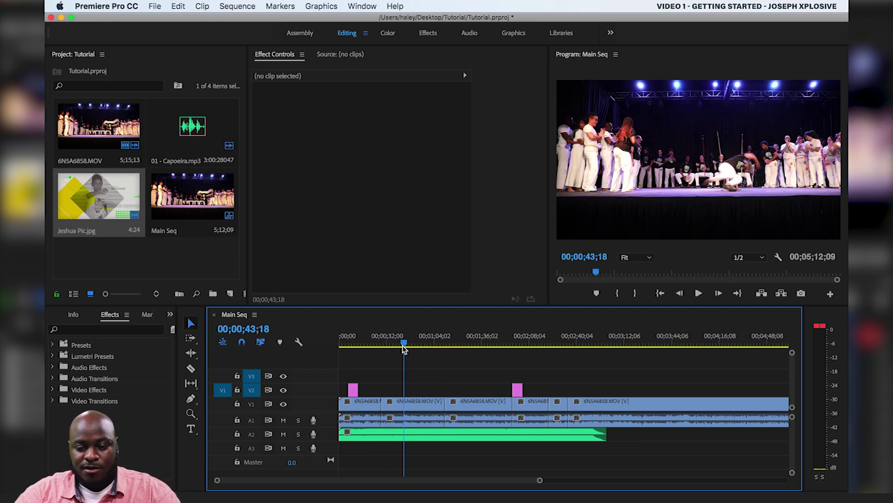
pyautogui.moveTo(403, 345)
pyautogui.mouseDown()
pyautogui.moveTo(469, 355)
pyautogui.moveTo(402, 354)
pyautogui.mouseUp()
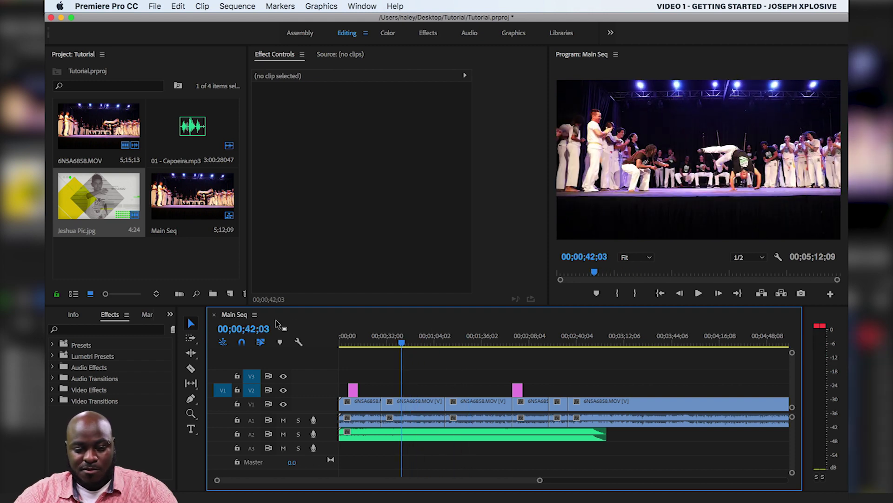
pyautogui.click(200, 258)
pyautogui.click(448, 370)
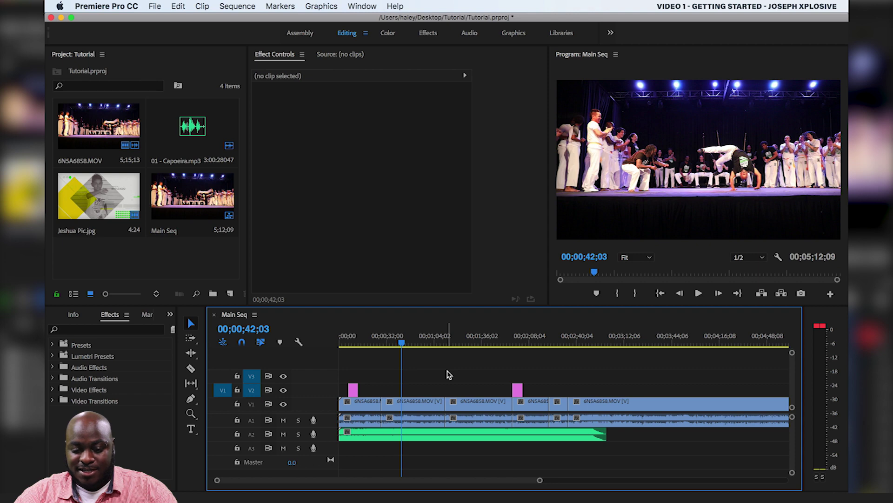
pyautogui.click(584, 343)
pyautogui.moveTo(585, 343); pyautogui.dragTo(610, 359)
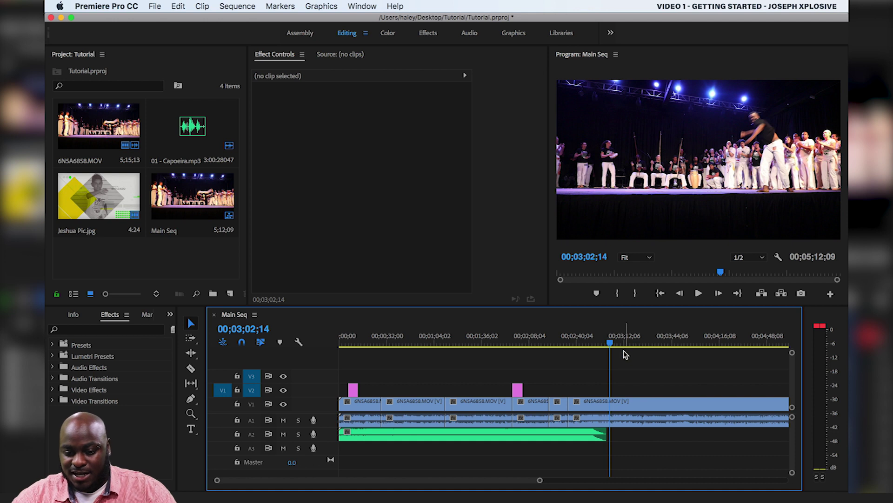
# Import Moon.MOV from the Tutorial folder into the project.
pyautogui.doubleClick(196, 259)
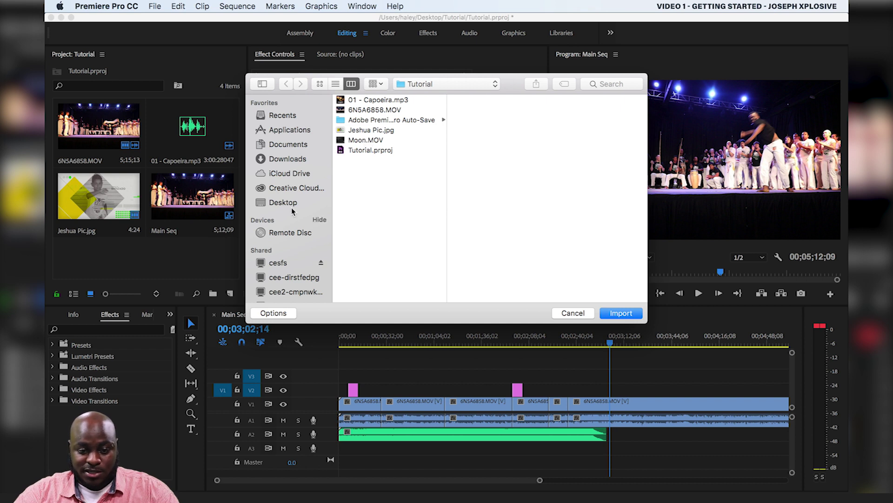
pyautogui.doubleClick(361, 141)
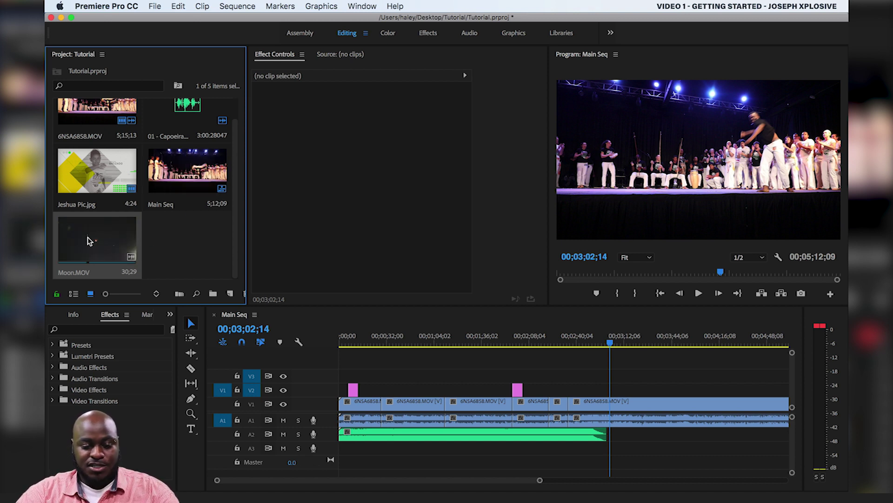
# Try Moon.MOV on V3 with its audio on A2 at 00;03;22;11, and delete it from the timeline.
pyautogui.moveTo(104, 245); pyautogui.dragTo(641, 385)
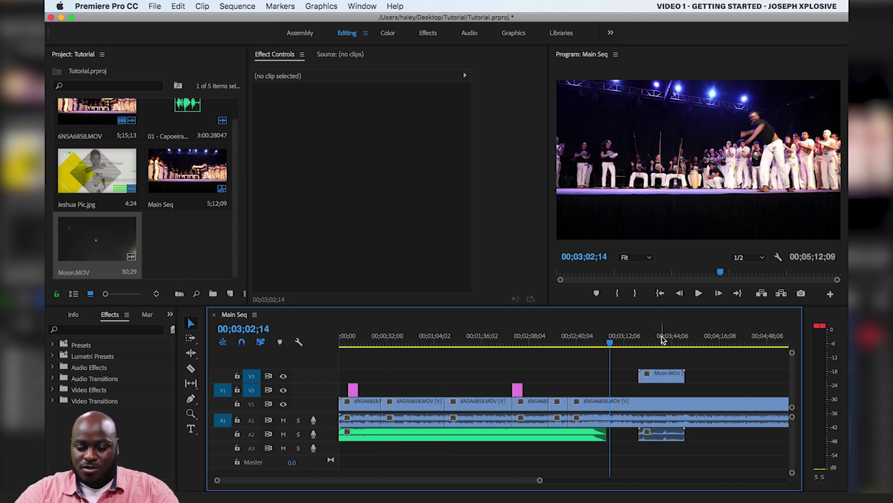
pyautogui.click(662, 341)
pyautogui.click(674, 373)
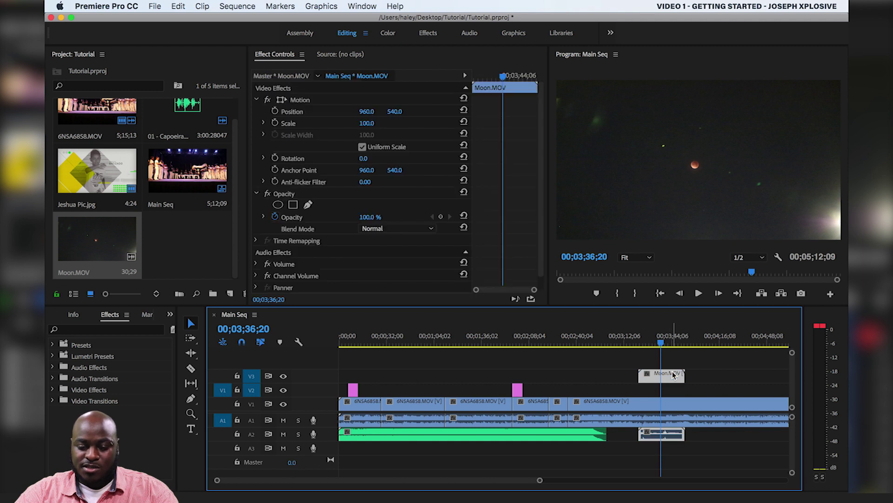
pyautogui.press('Delete')
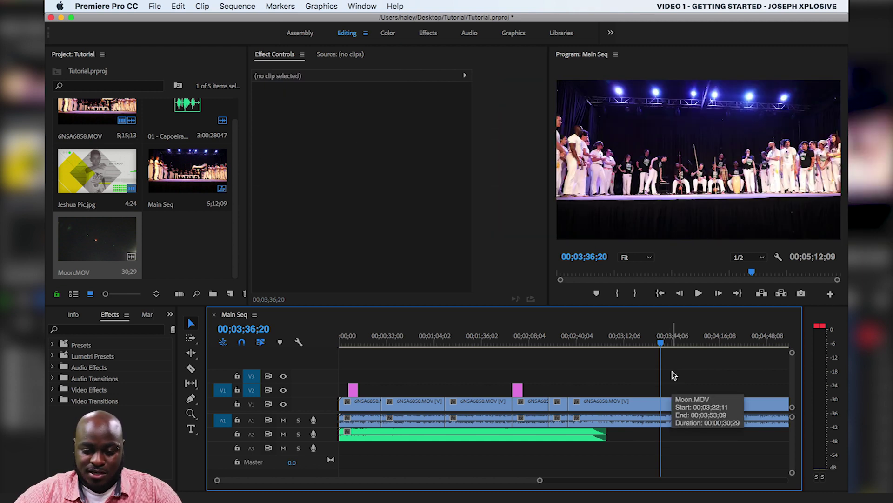
# Open Moon.MOV in the Source Monitor and scrub its playhead to 03;52;55;04.
pyautogui.doubleClick(109, 244)
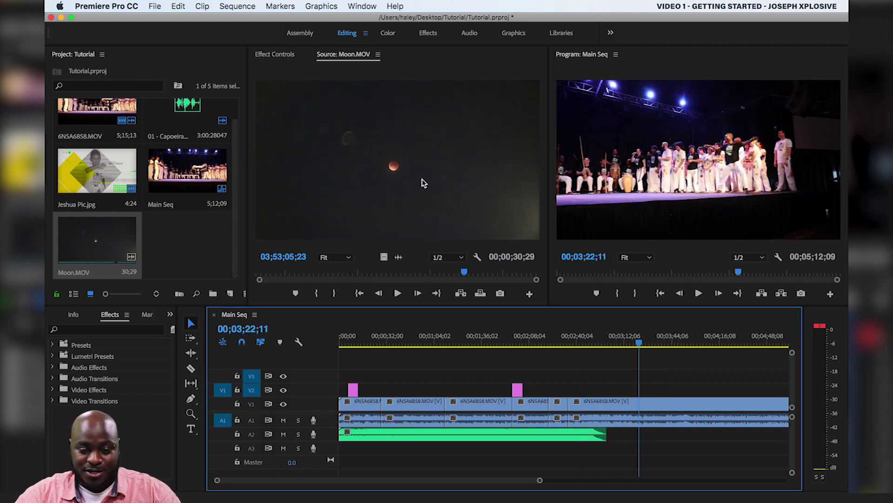
pyautogui.click(410, 273)
pyautogui.moveTo(410, 273); pyautogui.dragTo(370, 280)
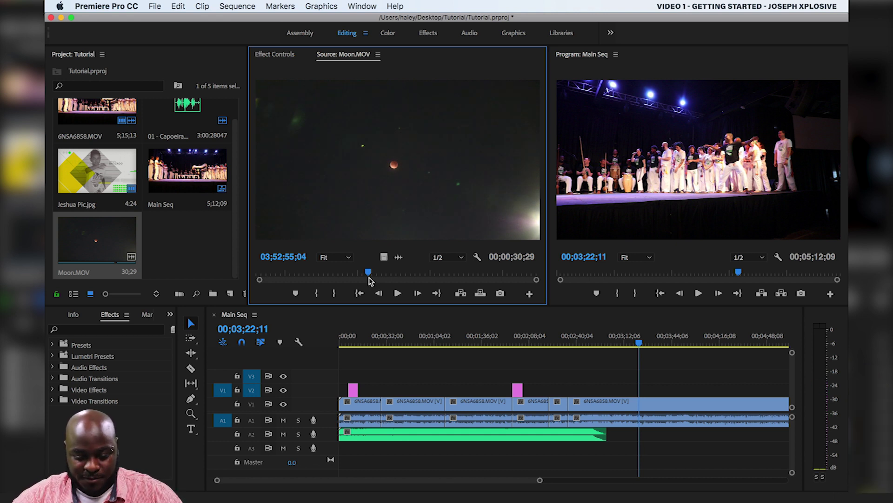
# Mark Moon.MOV in the Source Monitor with an In point at 03;53;04;11 and an Out point at 03;53;07;10.
pyautogui.moveTo(372, 275); pyautogui.dragTo(453, 277)
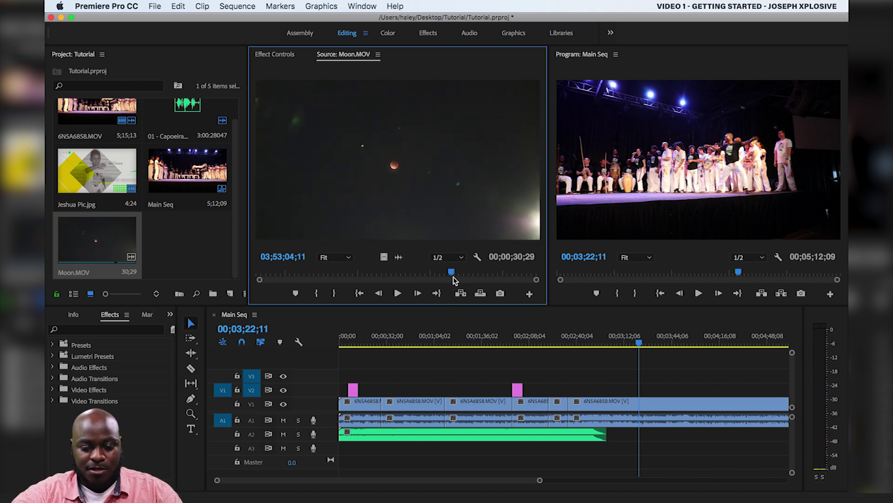
pyautogui.press('i')
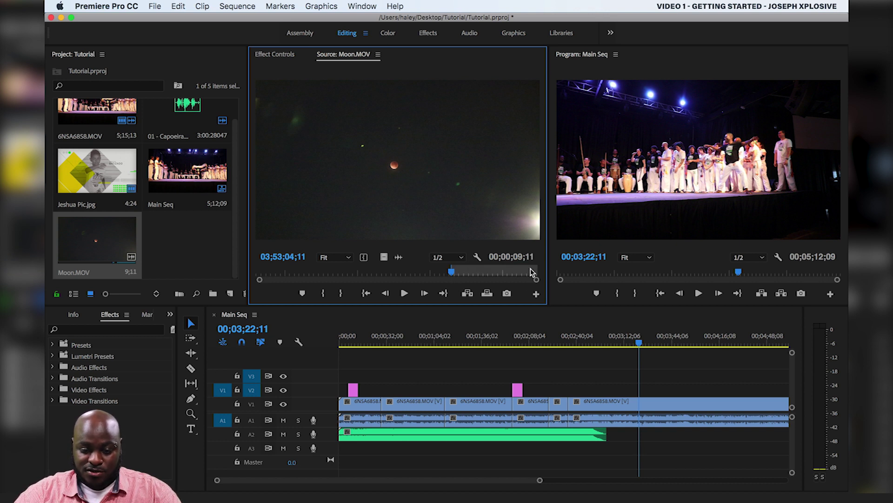
pyautogui.moveTo(452, 274); pyautogui.dragTo(459, 265)
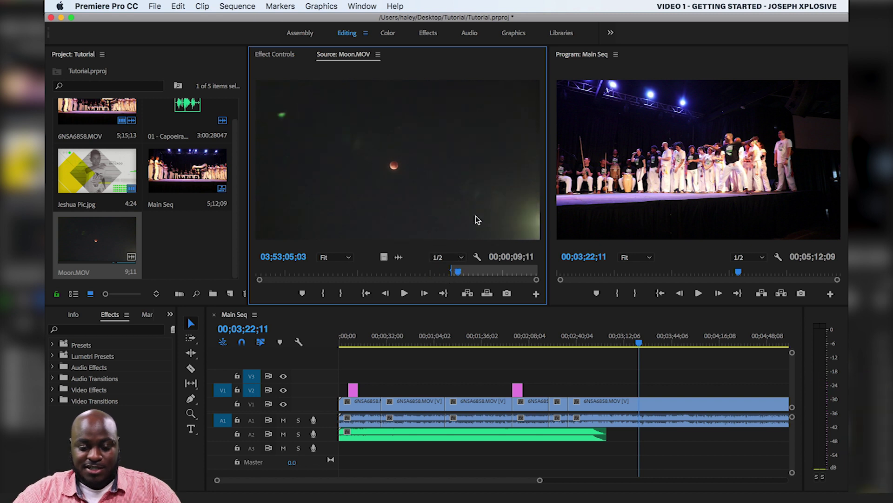
pyautogui.moveTo(459, 275); pyautogui.dragTo(450, 272)
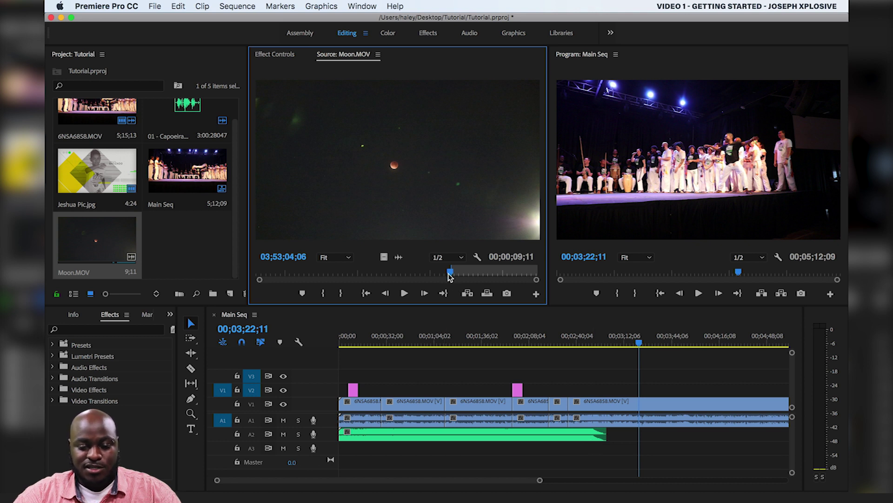
pyautogui.moveTo(451, 275); pyautogui.dragTo(481, 276)
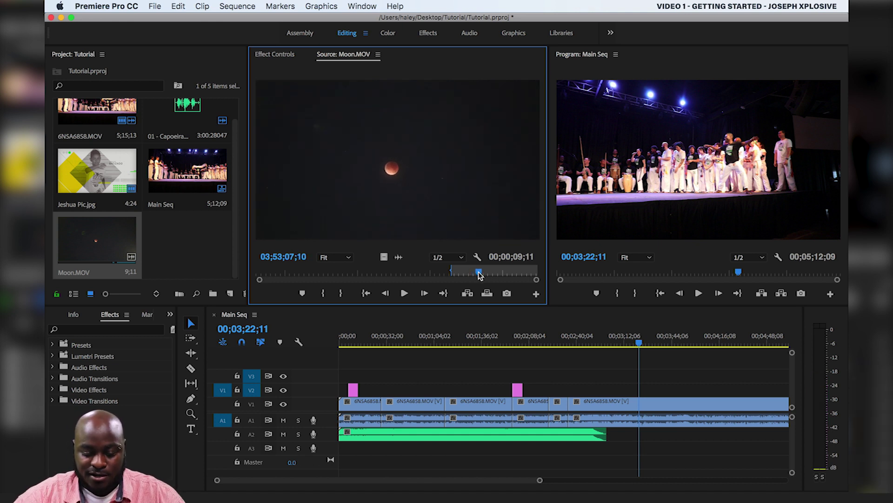
pyautogui.press('o')
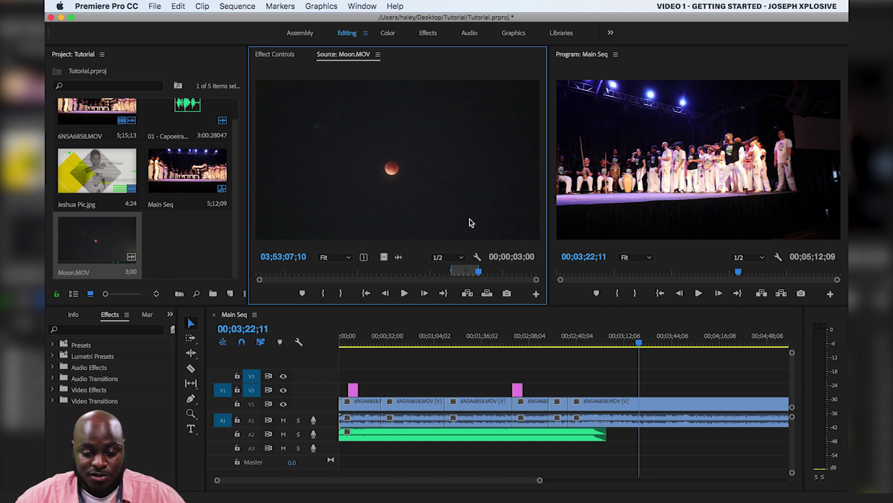
# Try the marked Moon.MOV range in Main Seq on V2, with its audio on A2, at 00;03;22;11.
pyautogui.click(678, 448)
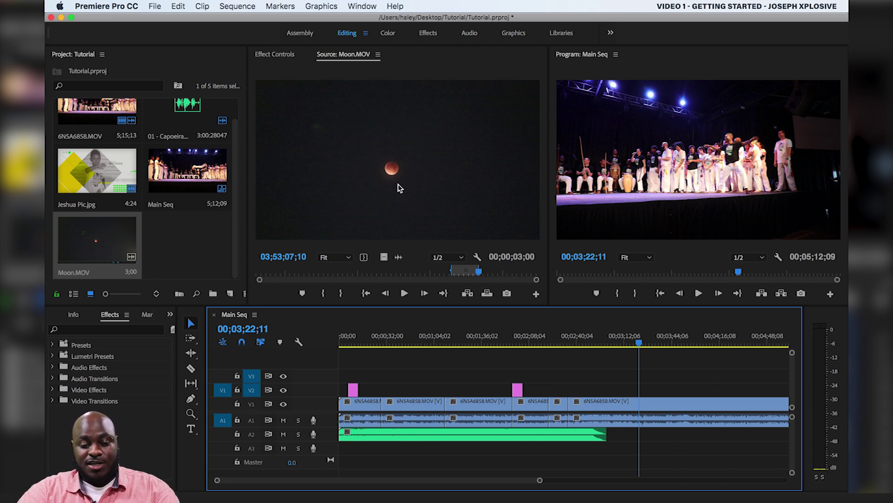
pyautogui.click(395, 168)
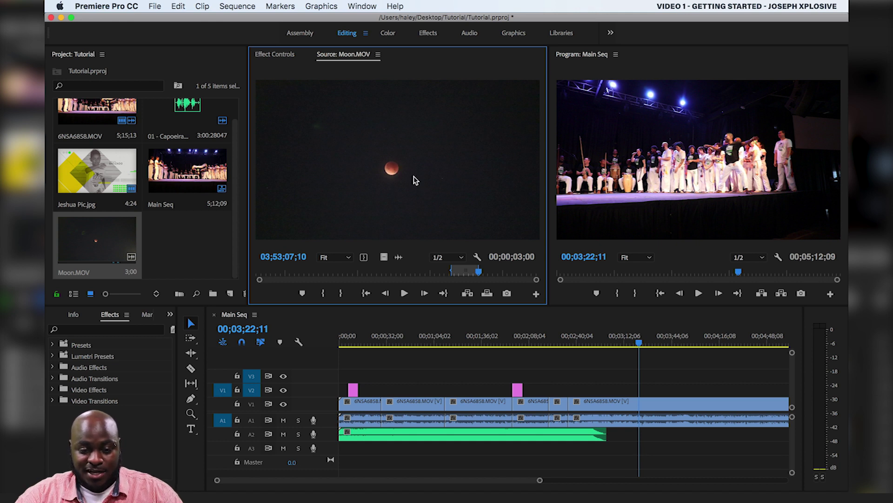
pyautogui.moveTo(389, 170); pyautogui.dragTo(641, 391)
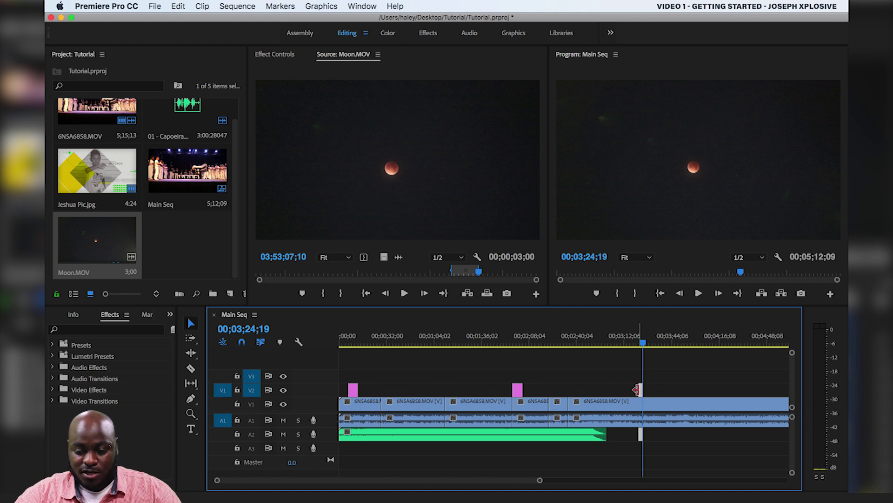
# Try extending the start of the Moon.MOV clip back to the end of the A2 music, undo that, and delete the clip.
pyautogui.moveTo(636, 389); pyautogui.dragTo(607, 390)
pyautogui.moveTo(633, 346)
pyautogui.mouseDown()
pyautogui.moveTo(614, 344)
pyautogui.moveTo(634, 347)
pyautogui.mouseUp()
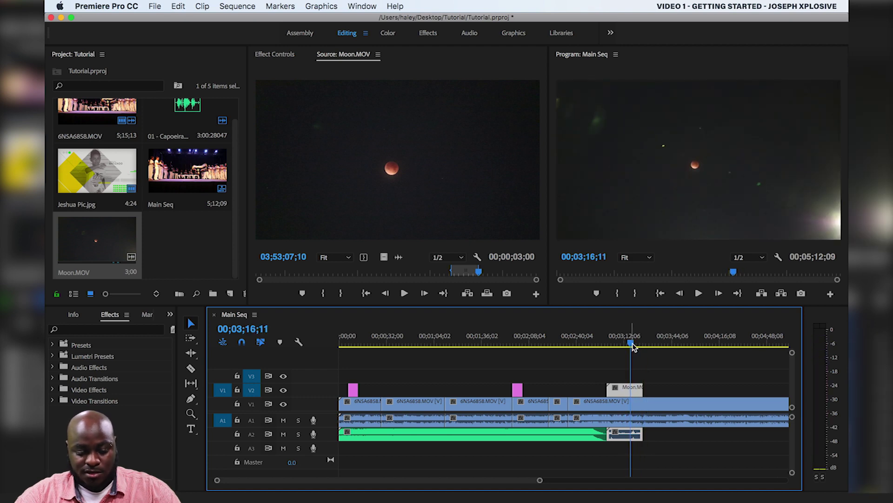
pyautogui.press('super+z')
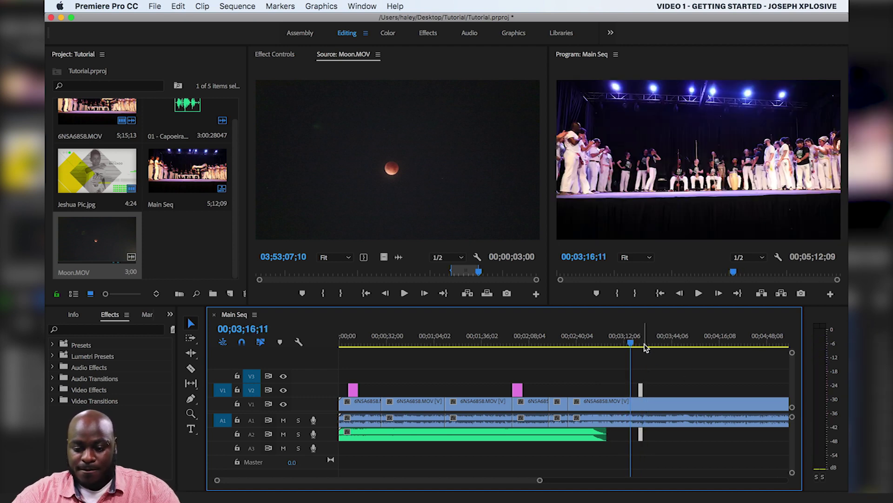
pyautogui.click(641, 342)
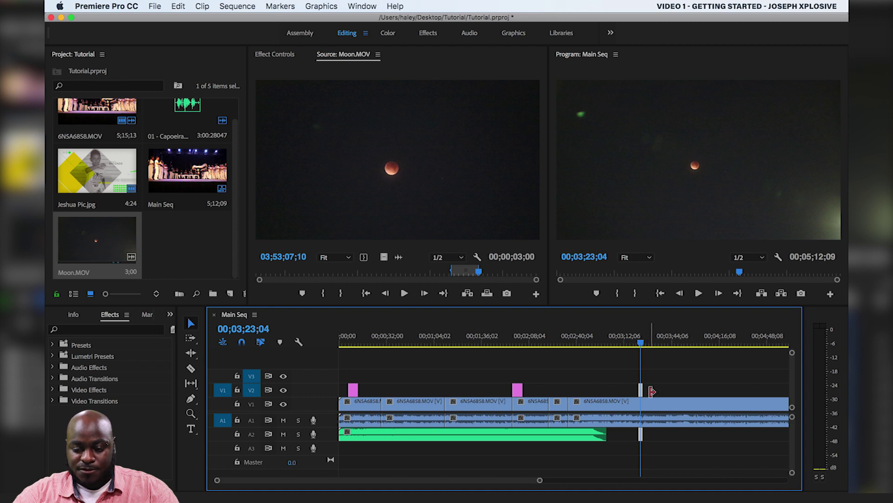
pyautogui.press('Delete')
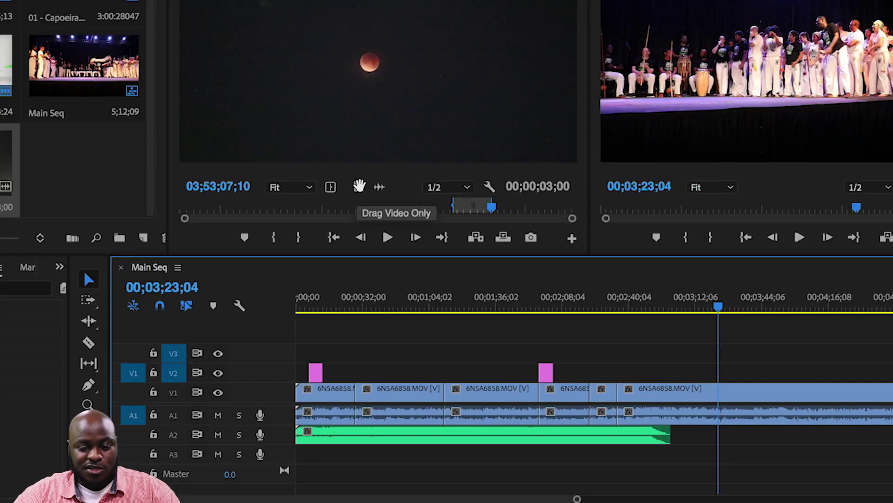
# Try adding only the video of the marked Moon.MOV range to V2 and undo it, and try adding only its audio.
pyautogui.moveTo(359, 187); pyautogui.dragTo(716, 379)
pyautogui.press('super+z')
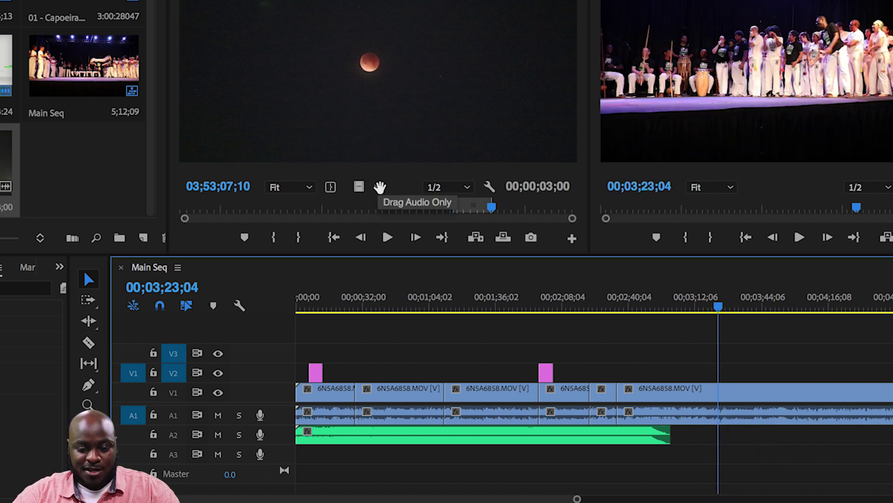
pyautogui.click(381, 186)
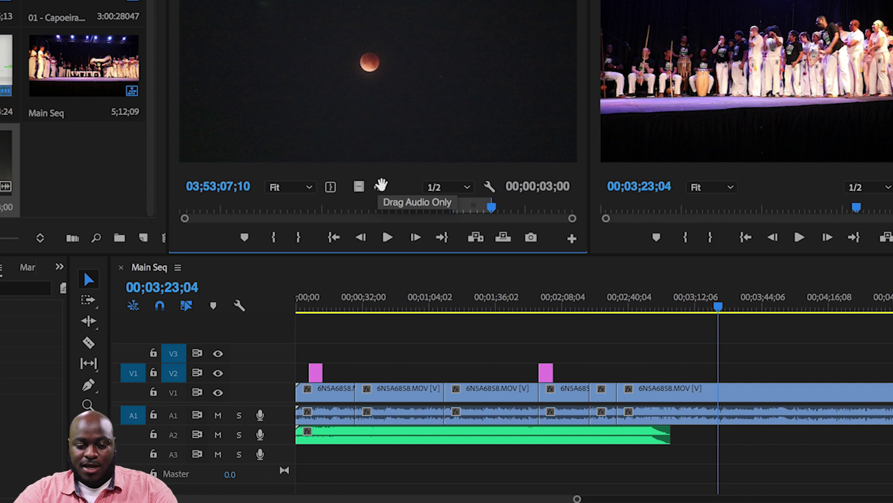
pyautogui.moveTo(380, 186); pyautogui.dragTo(758, 493)
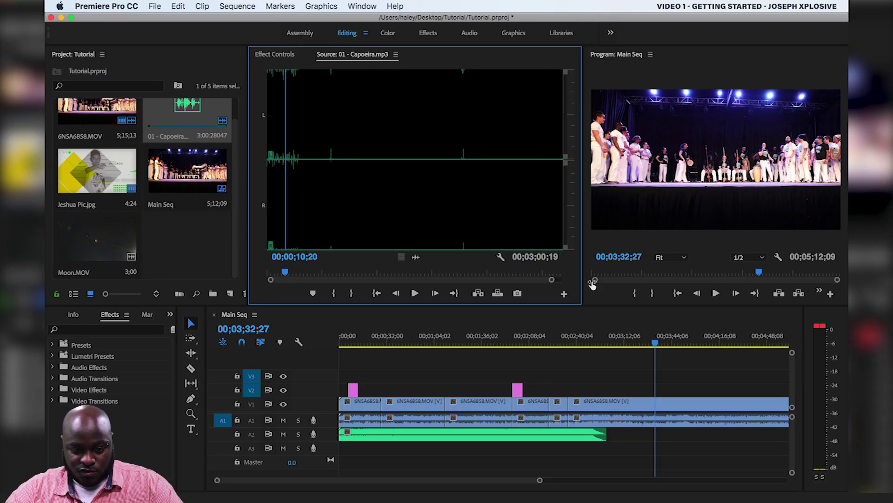
# Set an In point at 00;00;10;19 in the Capoeira.mp3 source, using the magnified waveform, and play the audio from there.
pyautogui.moveTo(552, 279); pyautogui.dragTo(406, 275)
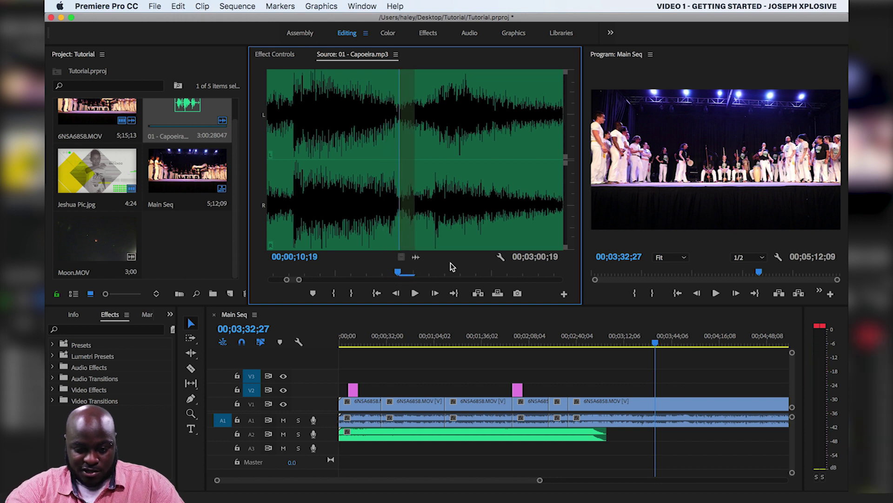
pyautogui.press('i')
pyautogui.click(426, 293)
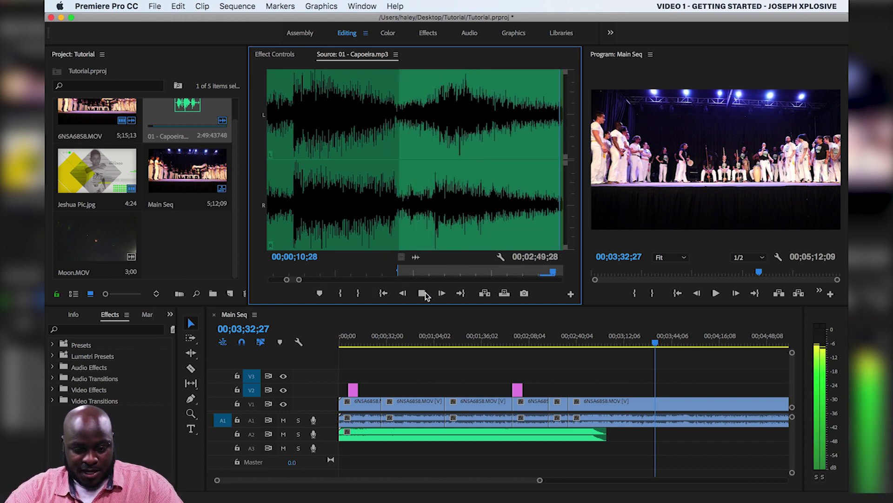
# Move the Capoeira.mp3 source playhead to 00;00;15;10 and add the marked audio to A2, a short gap after the first music clip.
pyautogui.moveTo(299, 281); pyautogui.dragTo(316, 279)
pyautogui.click(392, 271)
pyautogui.moveTo(489, 297); pyautogui.dragTo(628, 435)
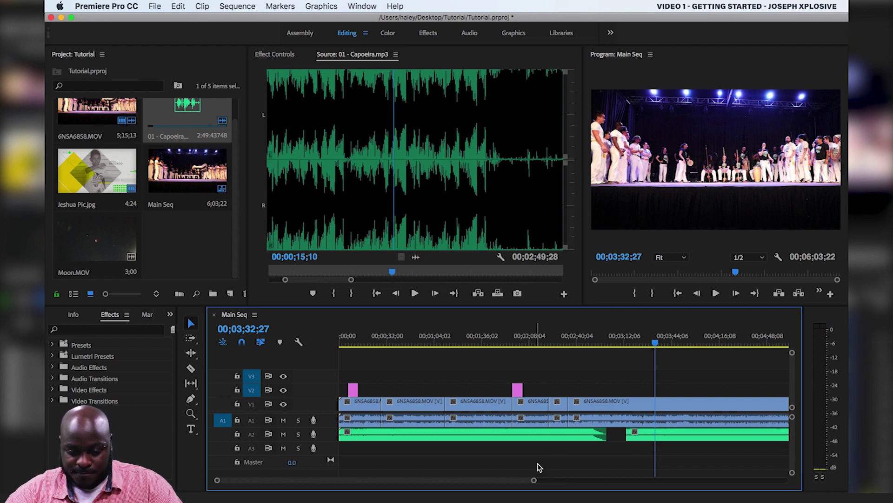
# Activate the Razor tool for cutting the last 6N5A6858.MOV clip on V1, with the whole sequence in view.
pyautogui.moveTo(534, 480); pyautogui.dragTo(658, 482)
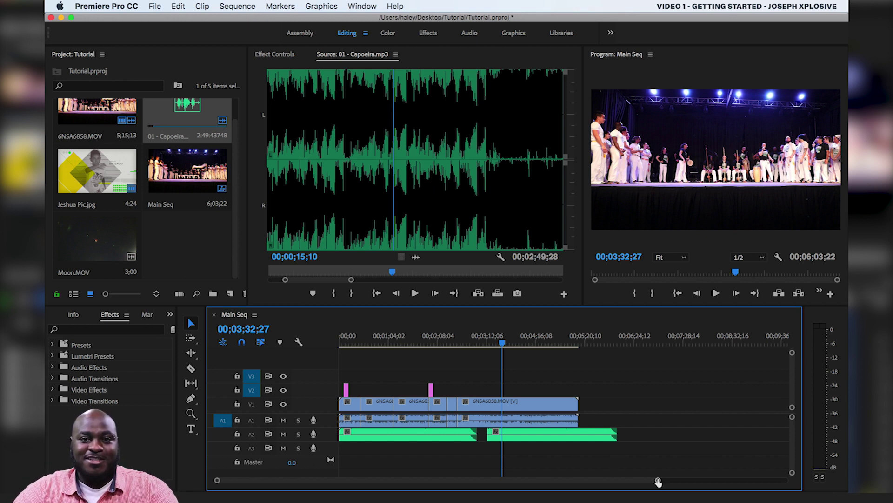
pyautogui.press('c')
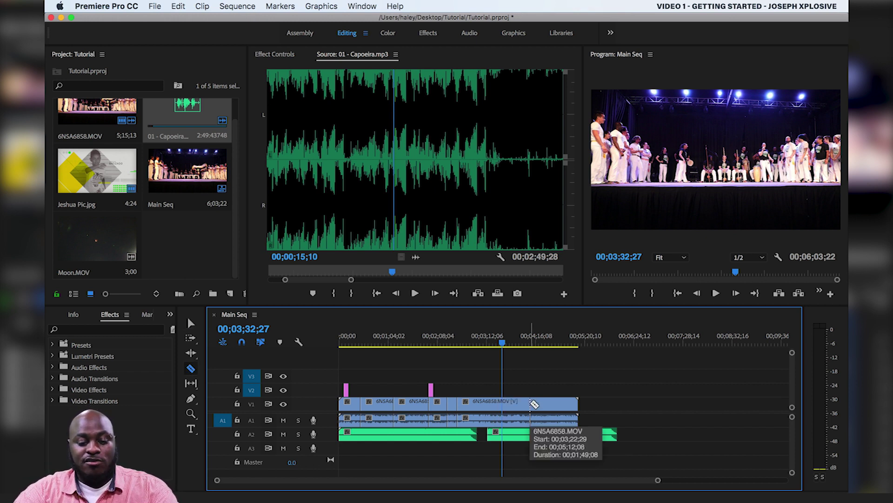